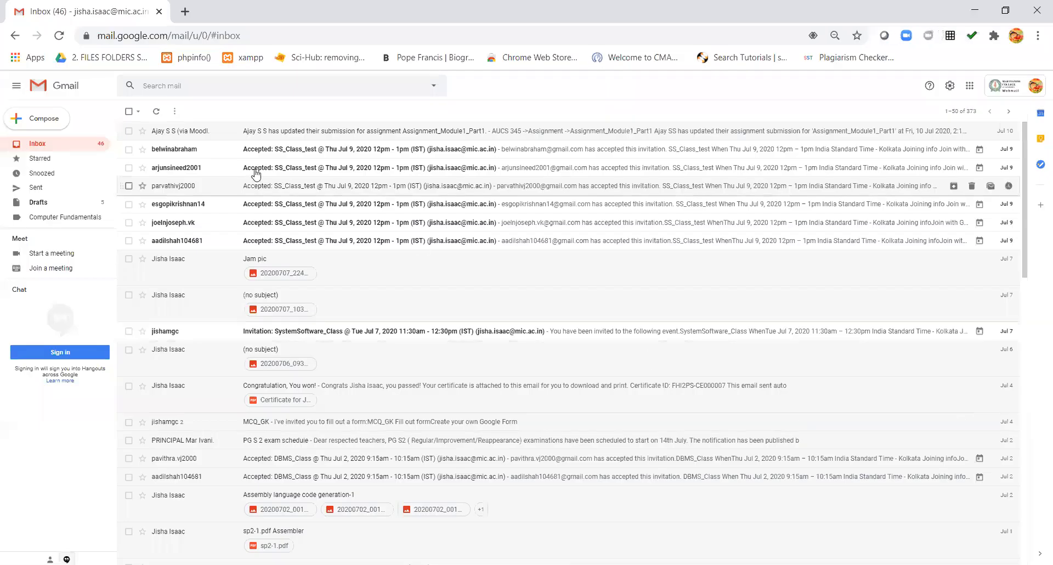
- Switch from Gmail to Google Classroom through the Google apps list
{"action": "left_click", "coordinate": [969, 86]}
{"action": "scroll", "coordinate": [1019, 209], "scroll_direction": "down", "scroll_amount": 4}
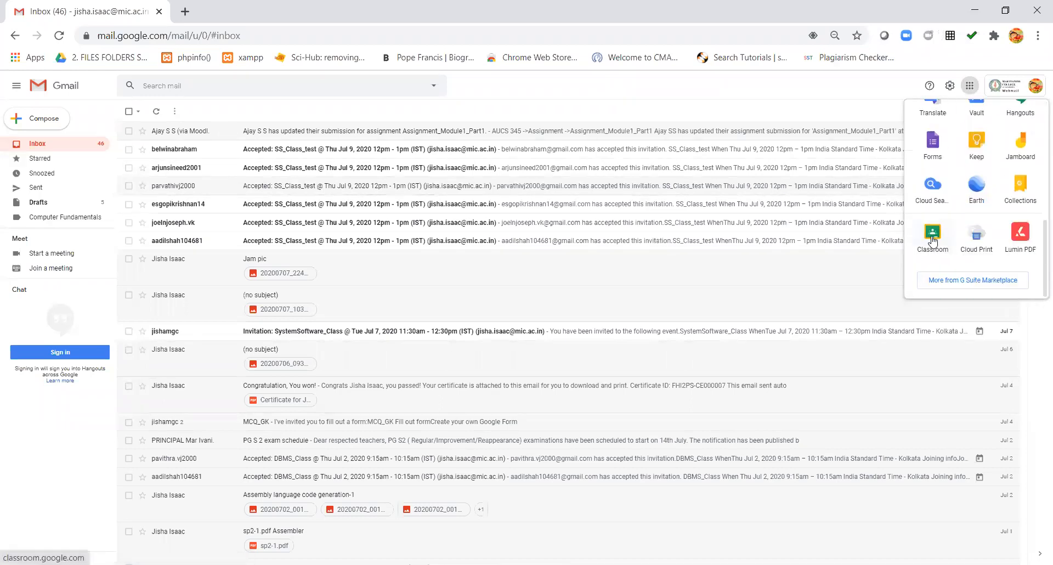
{"action": "left_click", "coordinate": [930, 234]}
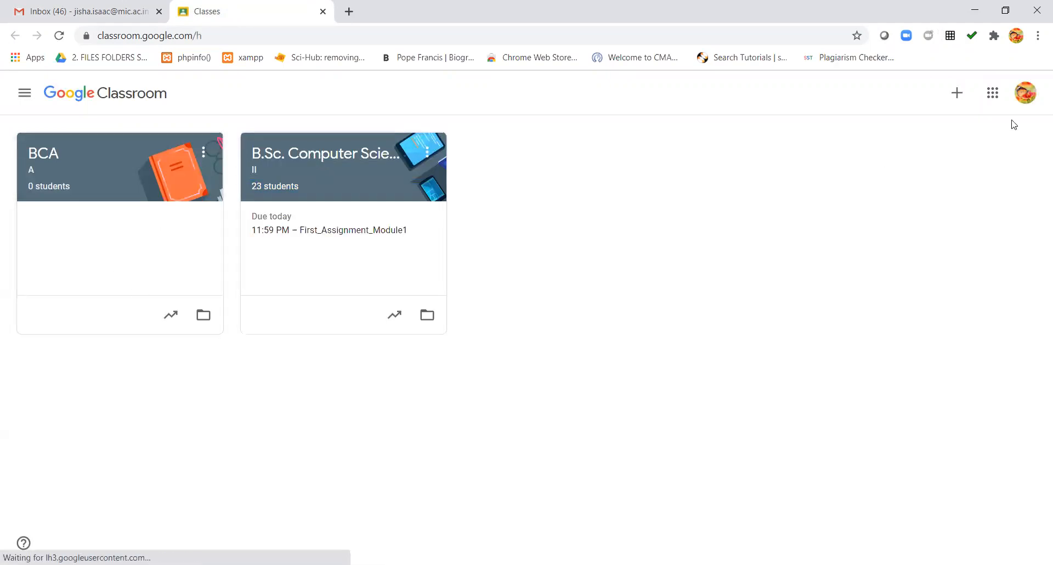
- Examine the Join class and Create class dialogs, cancelling each without entering anything
{"action": "left_click", "coordinate": [957, 94]}
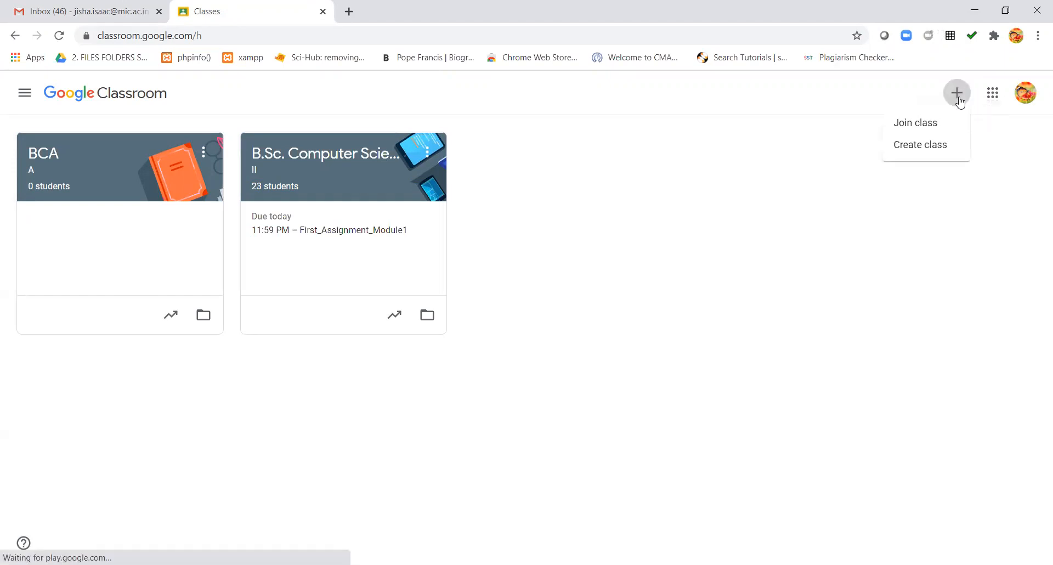
{"action": "left_click", "coordinate": [935, 133]}
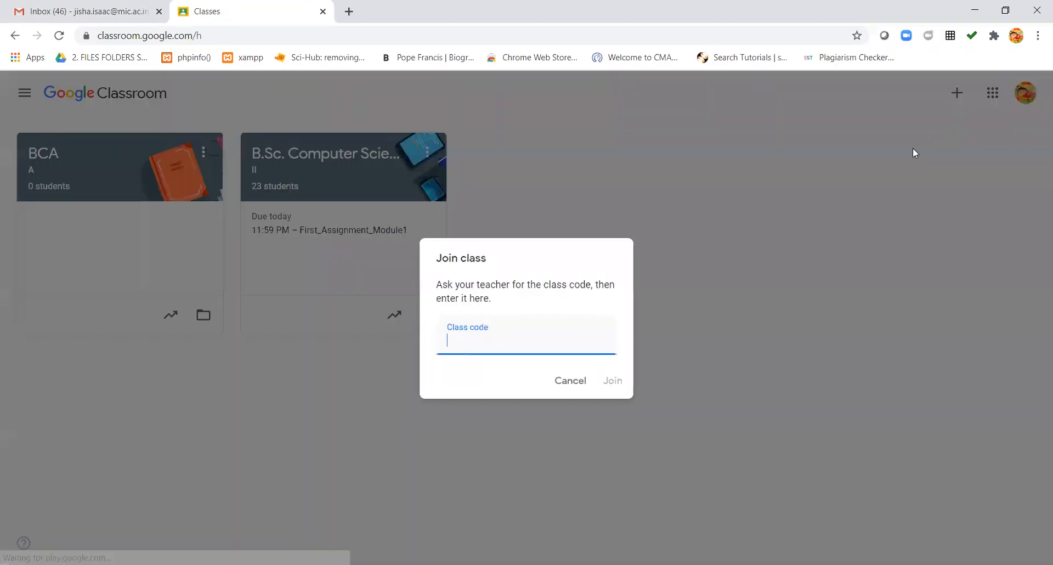
{"action": "left_click", "coordinate": [566, 383]}
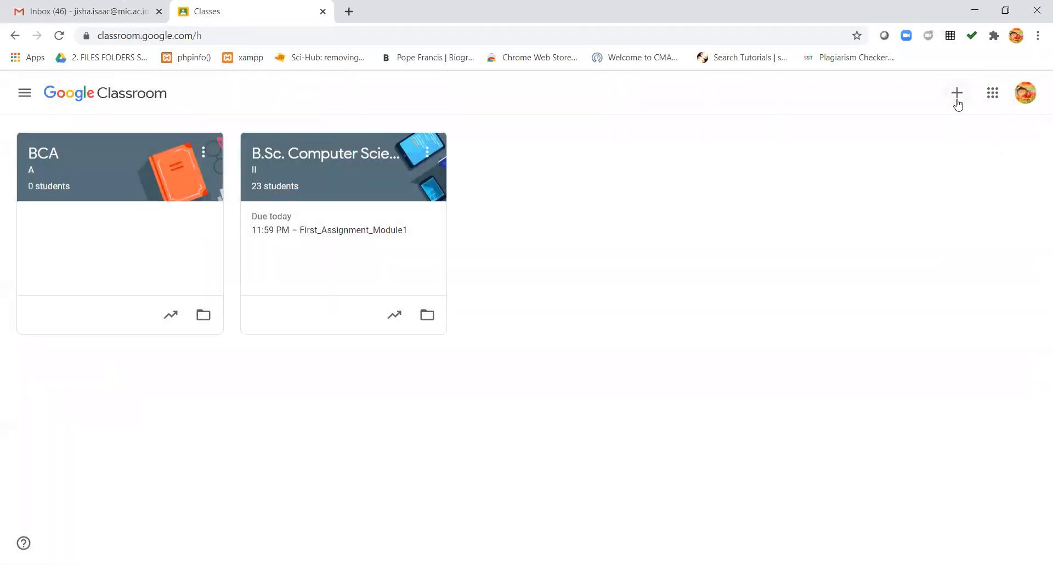
{"action": "left_click", "coordinate": [956, 95]}
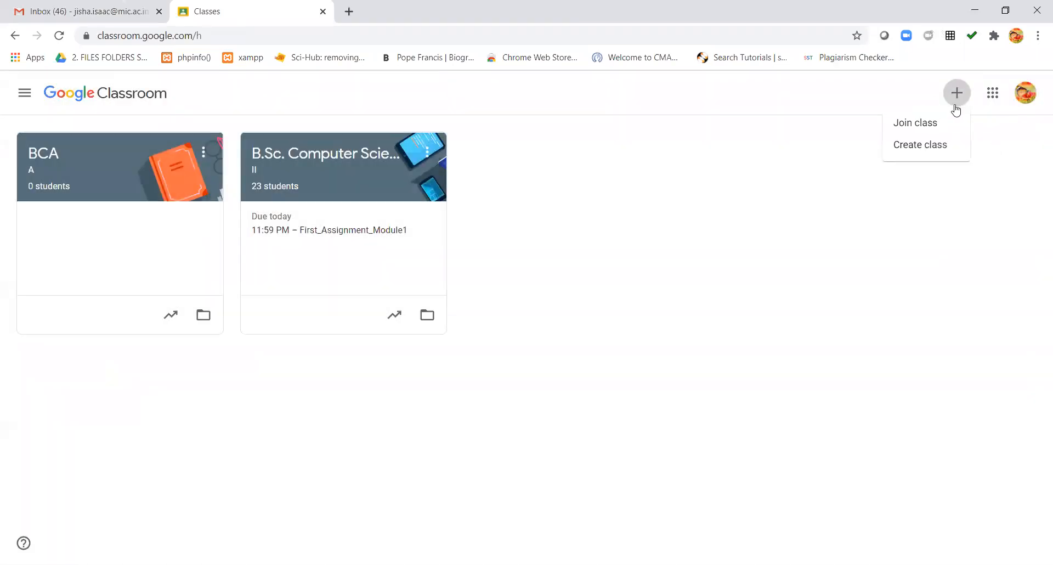
{"action": "left_click", "coordinate": [929, 145]}
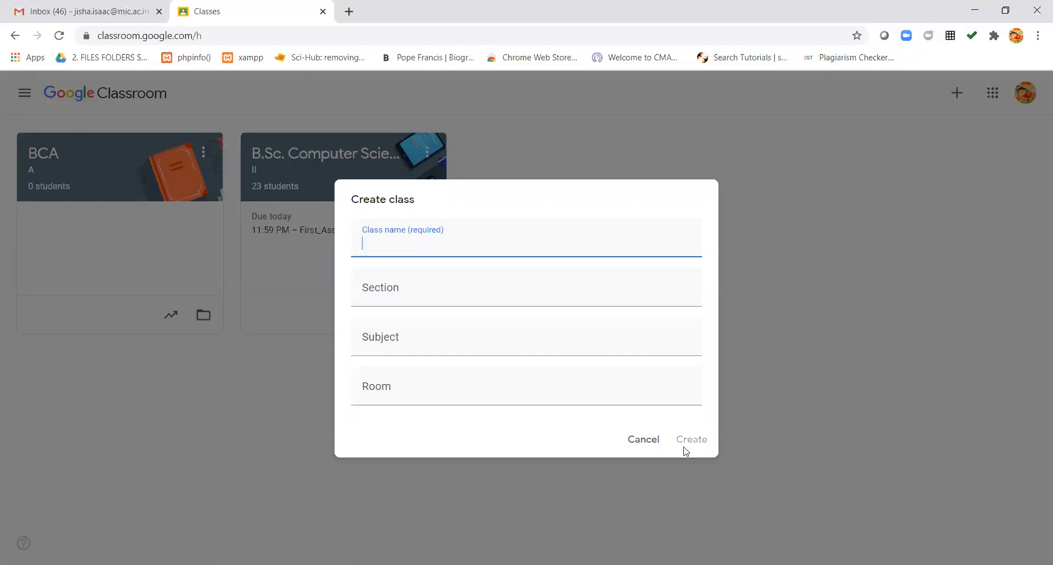
{"action": "left_click", "coordinate": [648, 442]}
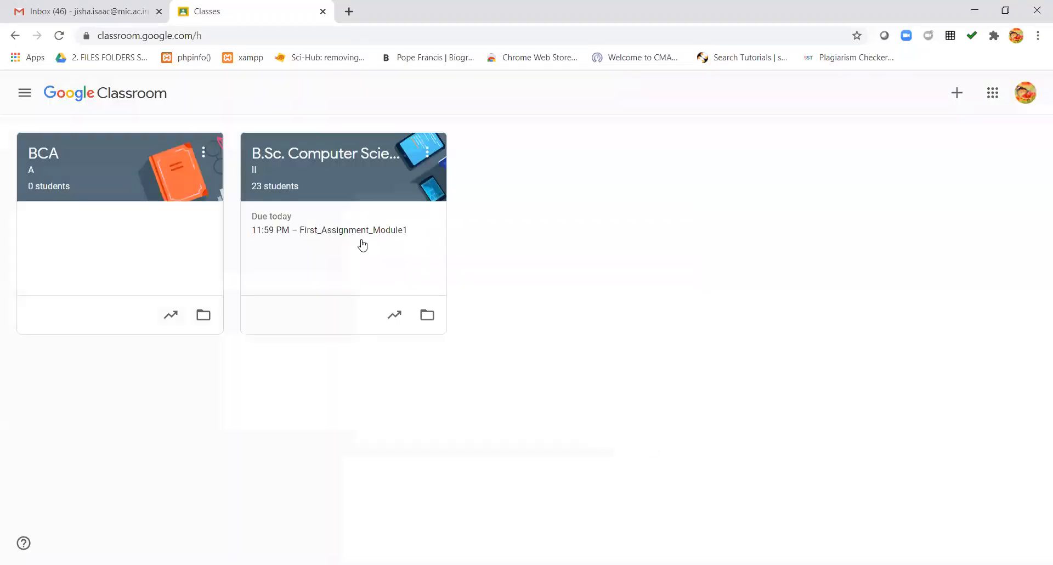
- Open the B.Sc. Computer Science class and view its class code enlarged, then close the enlarged code
{"action": "left_click", "coordinate": [299, 158]}
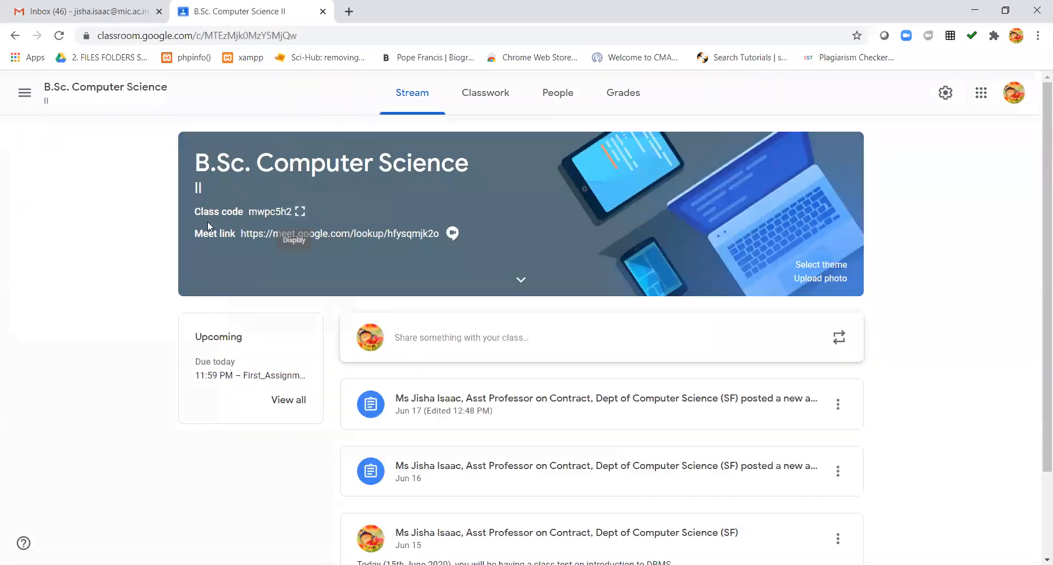
{"action": "left_click", "coordinate": [298, 212]}
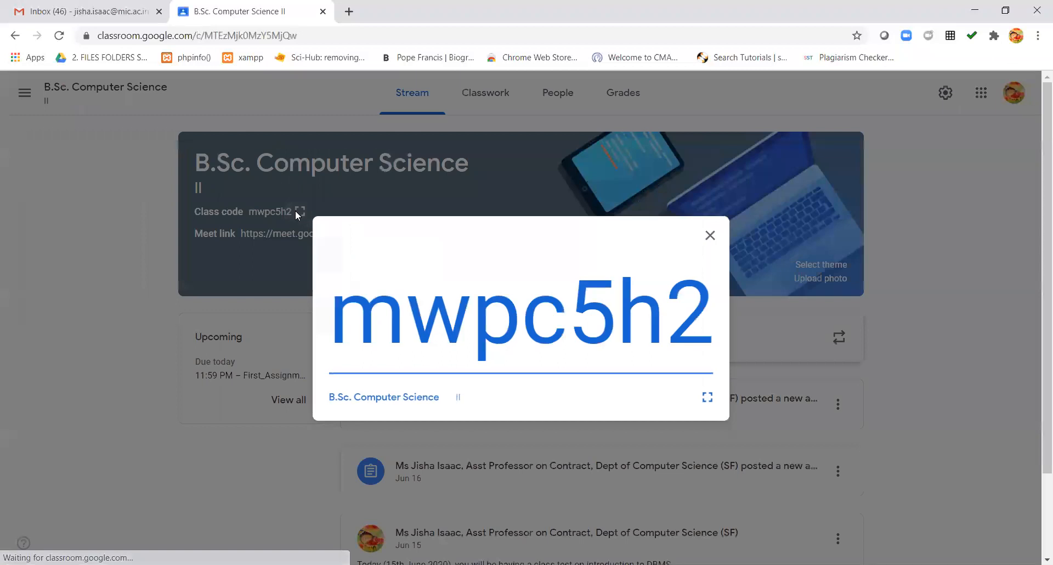
{"action": "left_click_drag", "start_coordinate": [335, 310], "coordinate": [701, 330]}
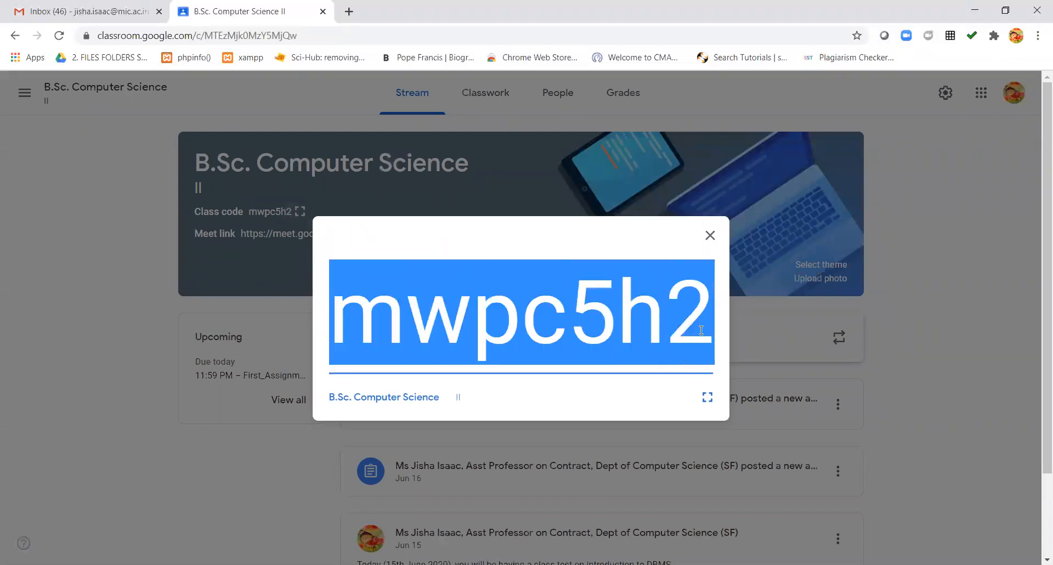
{"action": "left_click", "coordinate": [708, 236]}
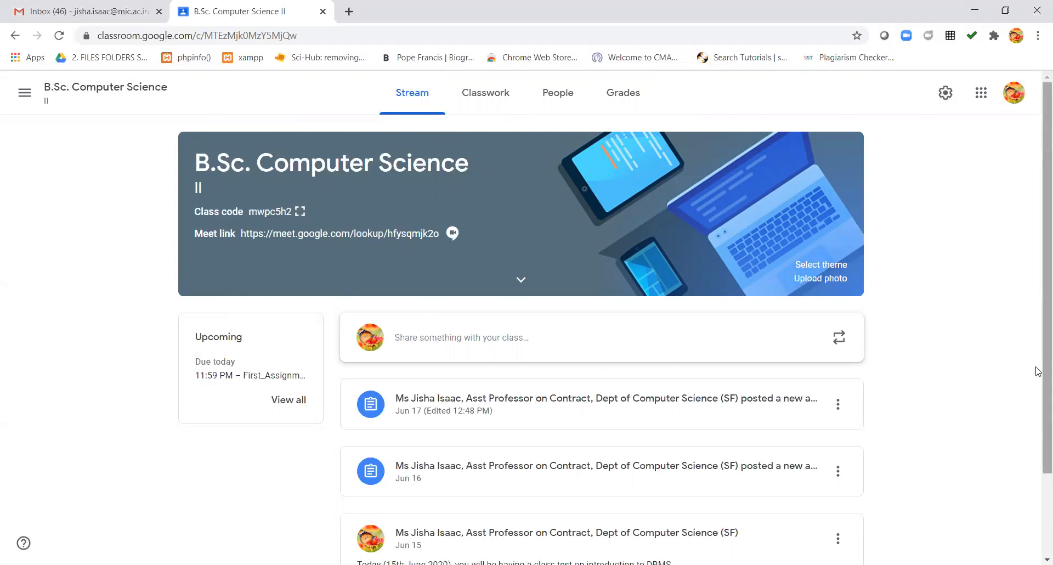
- Review the class stream and the class choices for a new announcement, then cancel the announcement
{"action": "scroll", "coordinate": [1037, 362], "scroll_direction": "down", "scroll_amount": 2}
{"action": "left_click_drag", "start_coordinate": [1037, 362], "coordinate": [1037, 437]}
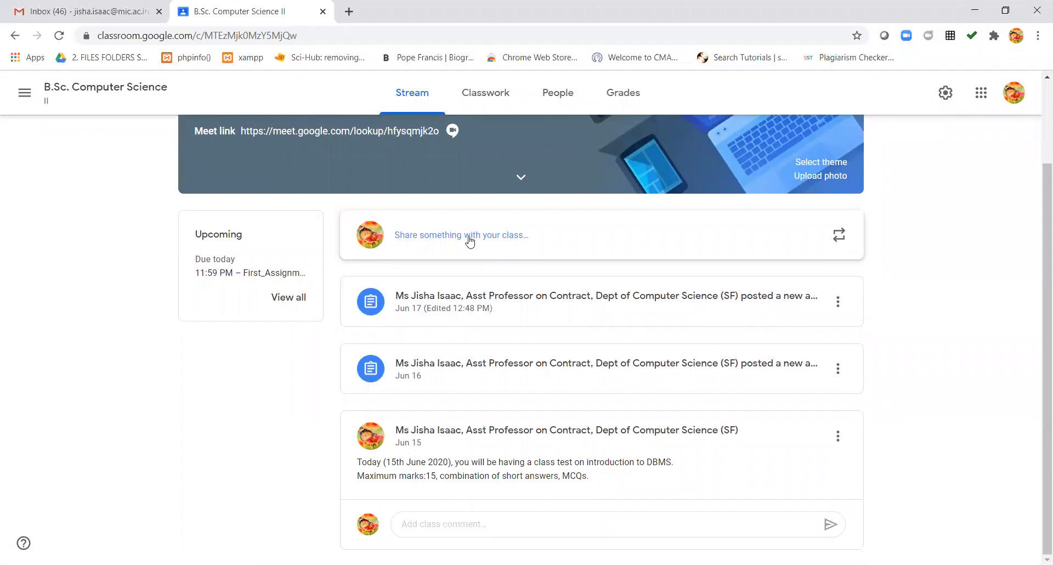
{"action": "left_click", "coordinate": [494, 238]}
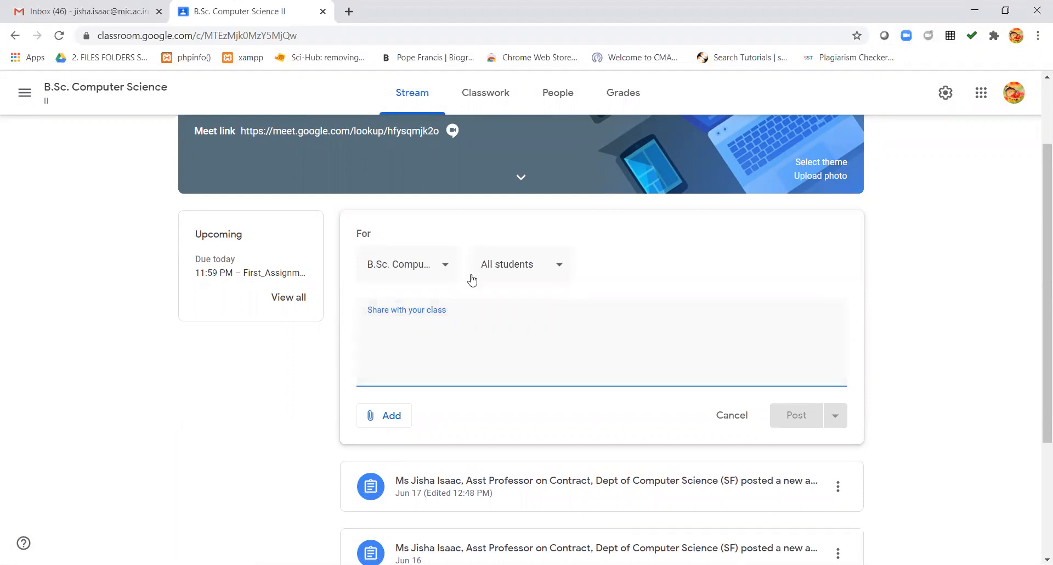
{"action": "left_click", "coordinate": [447, 266]}
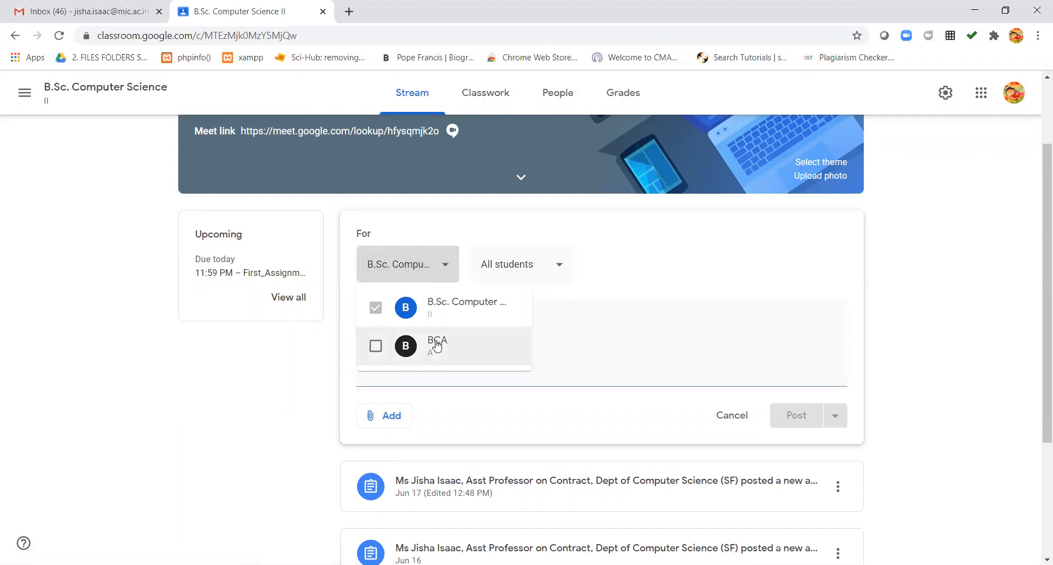
{"action": "left_click", "coordinate": [564, 272]}
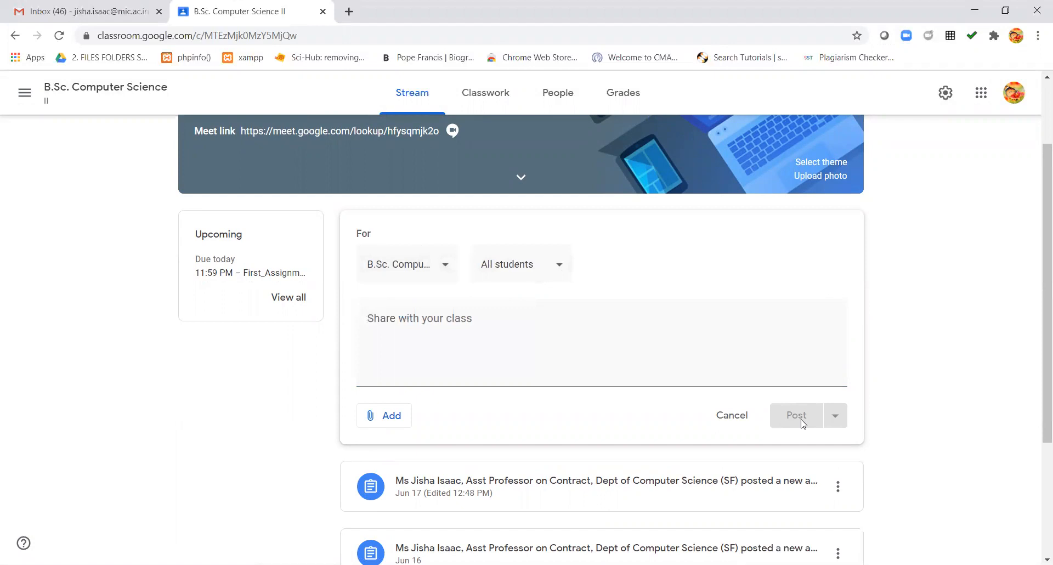
{"action": "left_click", "coordinate": [728, 421]}
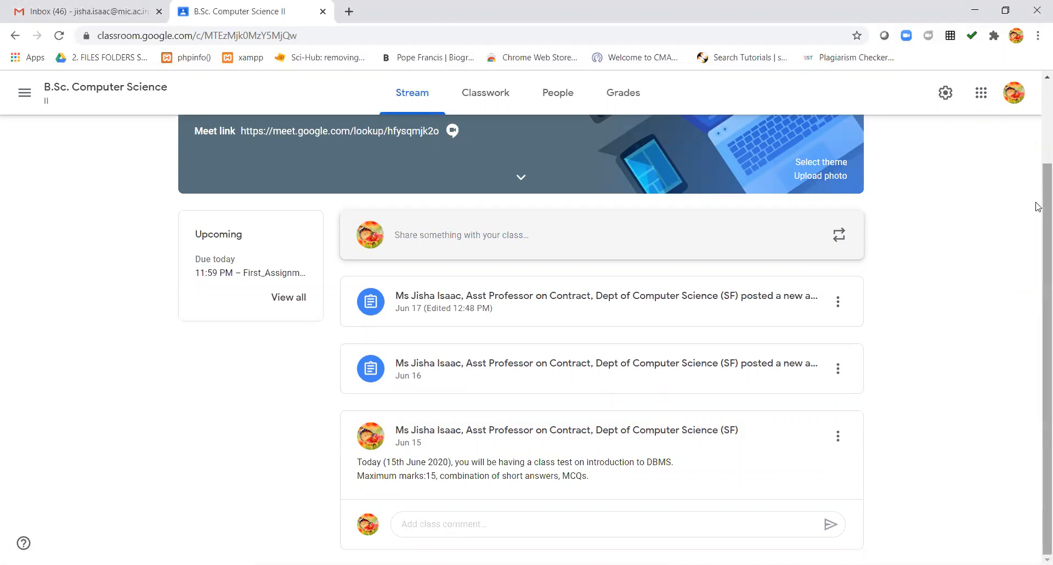
{"action": "scroll", "coordinate": [1036, 164], "scroll_direction": "up", "scroll_amount": 2}
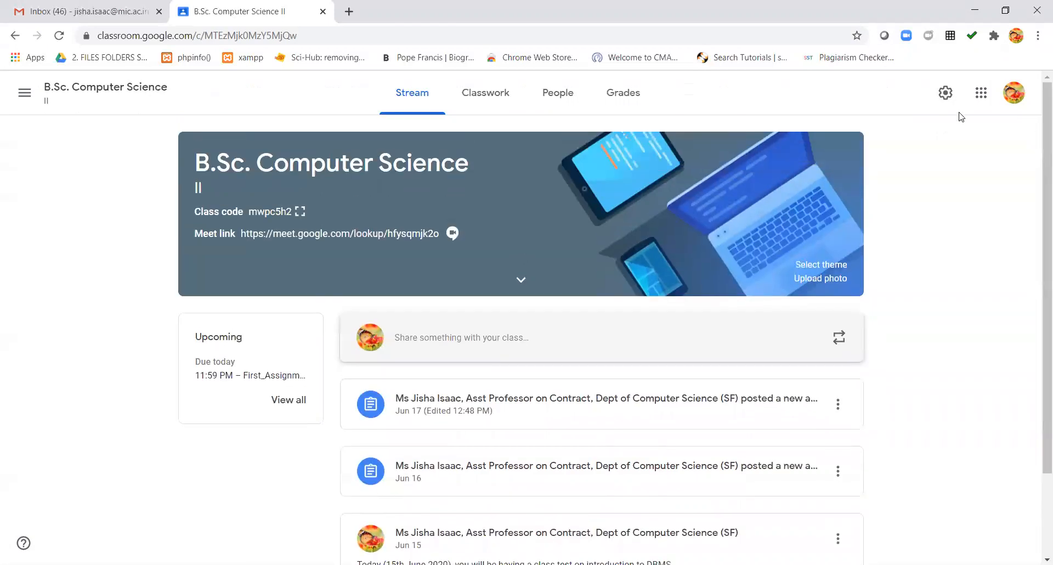
- Go to the class's Classwork page and review the item types that can be created
{"action": "left_click", "coordinate": [482, 104]}
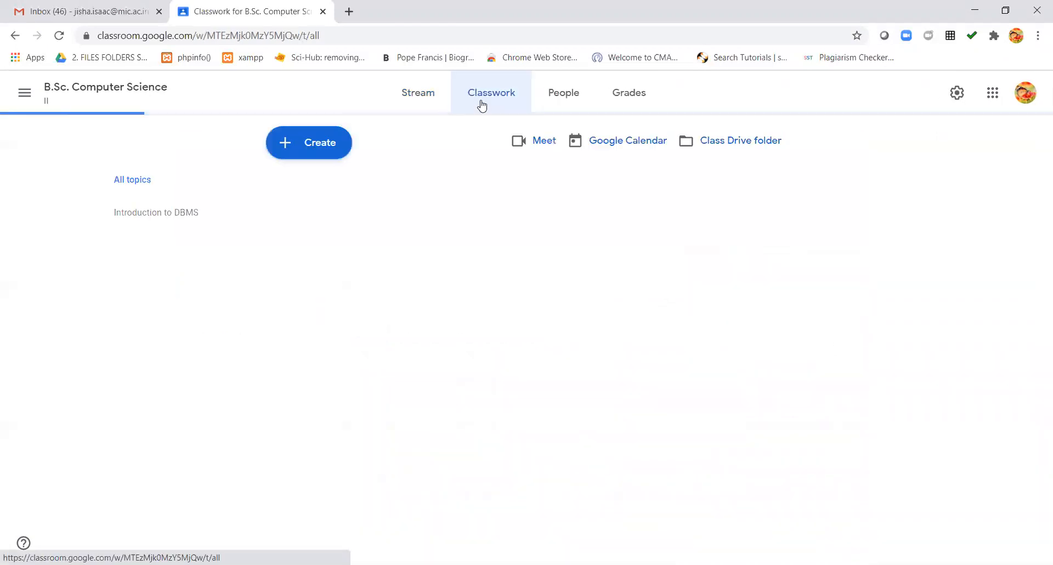
{"action": "left_click", "coordinate": [289, 150]}
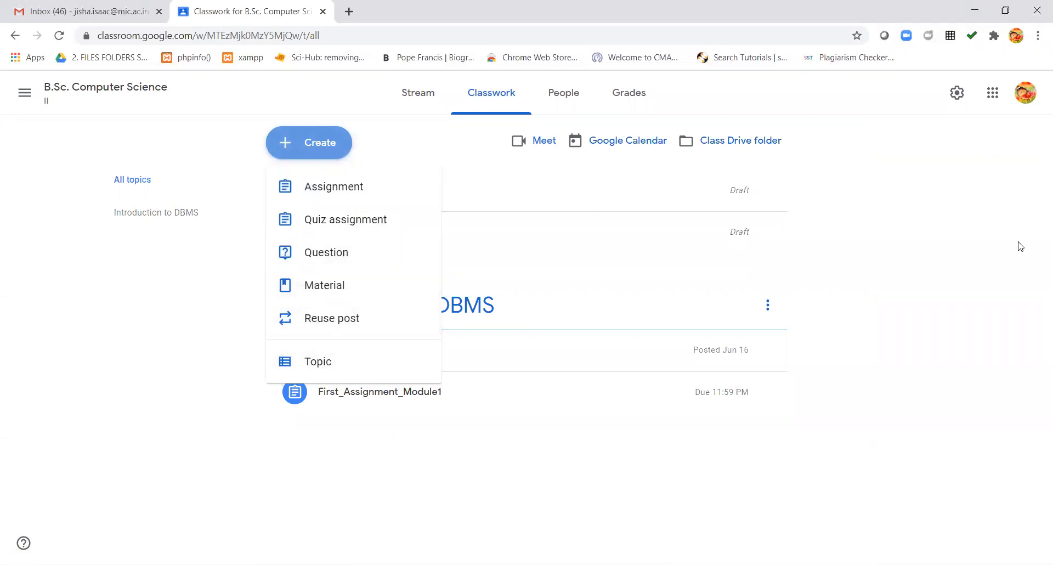
{"action": "left_click", "coordinate": [951, 235]}
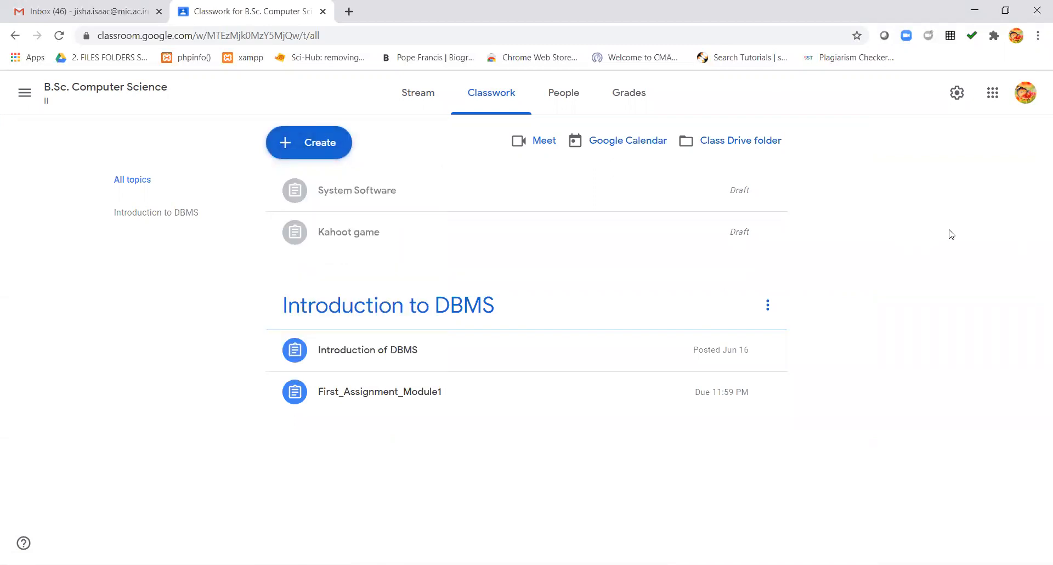
- Start a new assignment titled "system software" with the instructions "complete this assignment"
{"action": "left_click", "coordinate": [304, 152]}
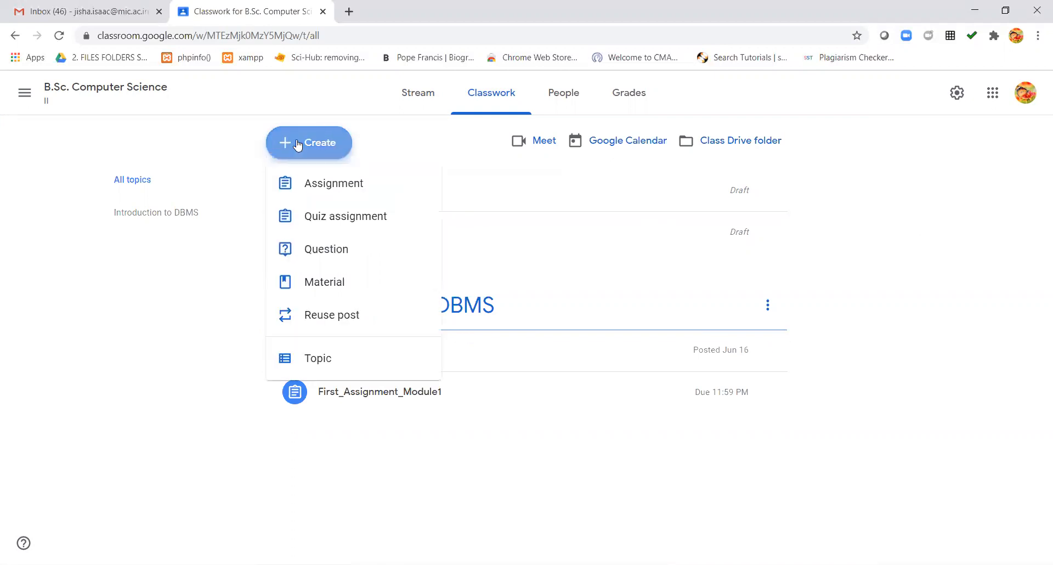
{"action": "left_click", "coordinate": [317, 192]}
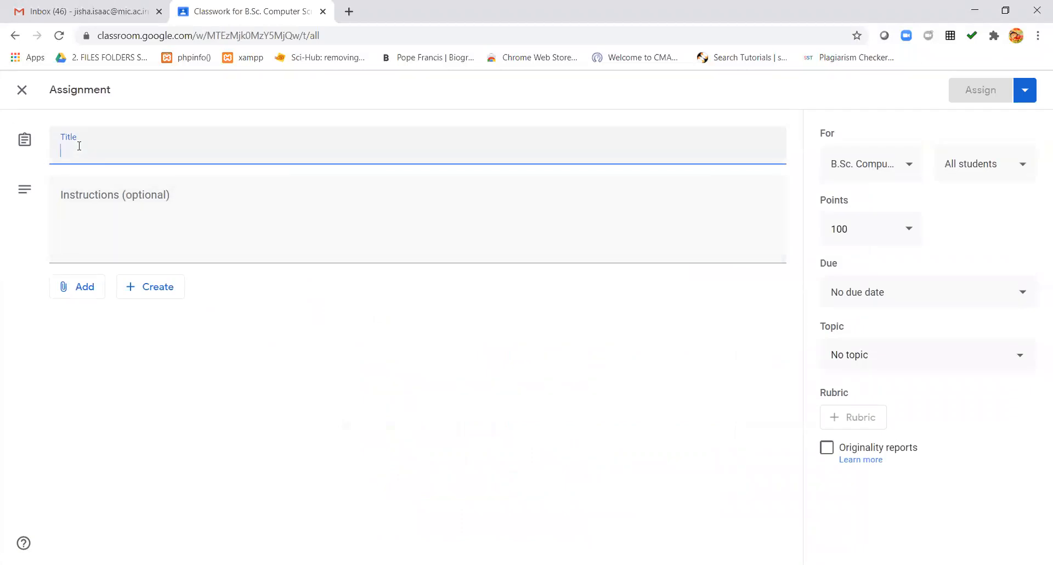
{"action": "type", "text": "system software"}
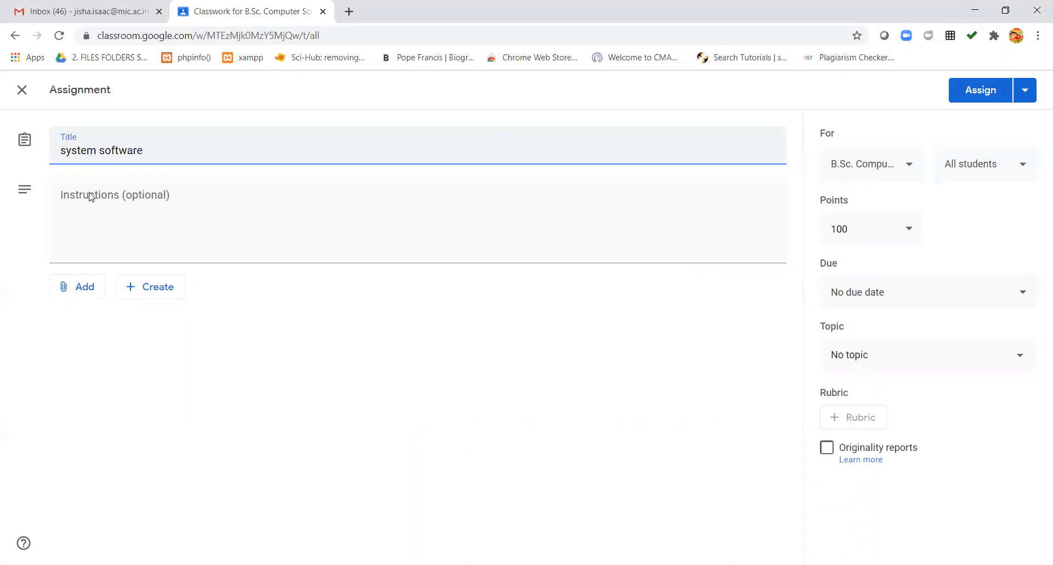
{"action": "left_click", "coordinate": [102, 233]}
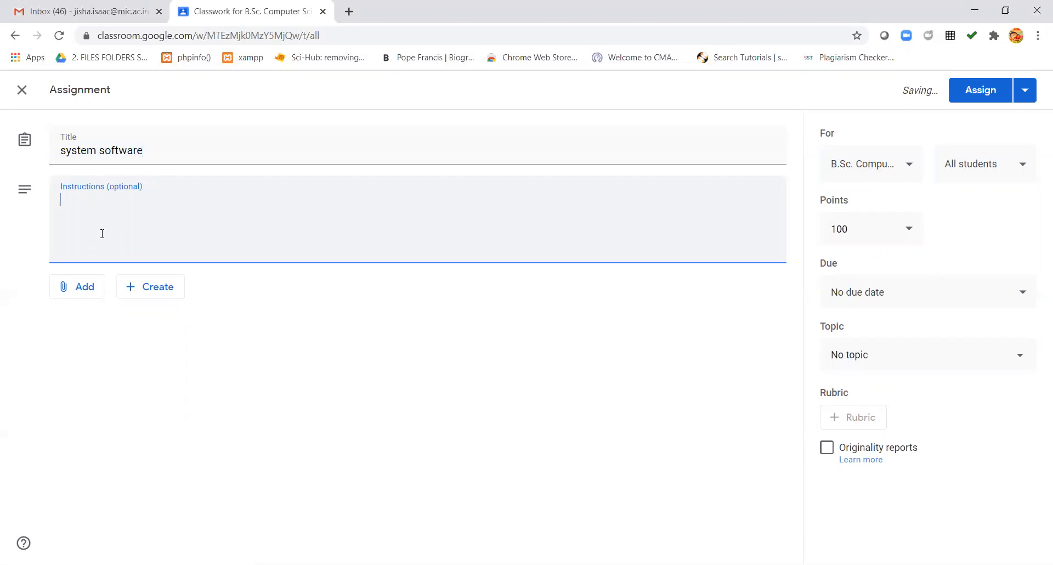
{"action": "type", "text": "complete this assi"}
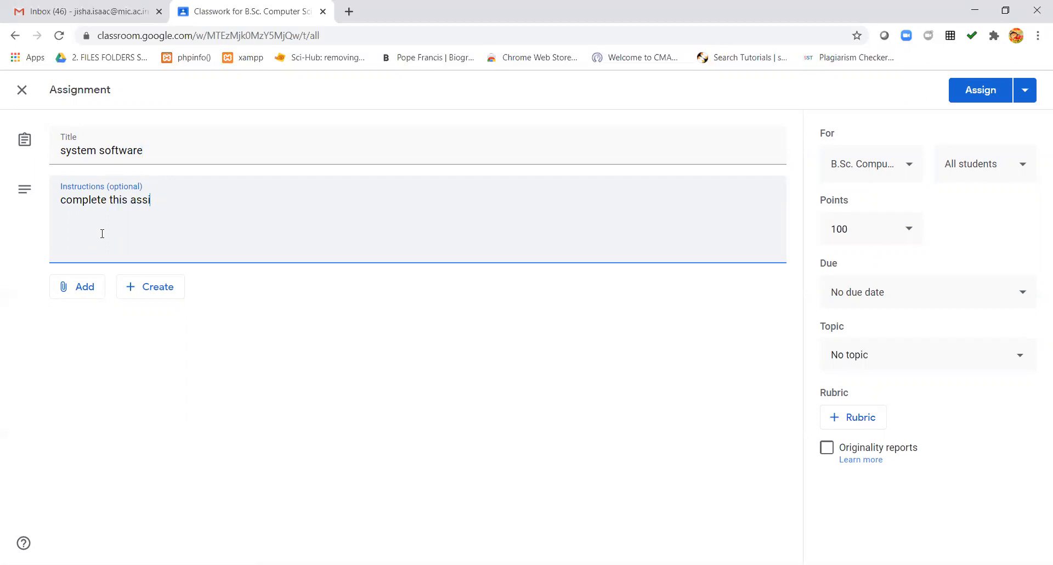
{"action": "type", "text": "gnment"}
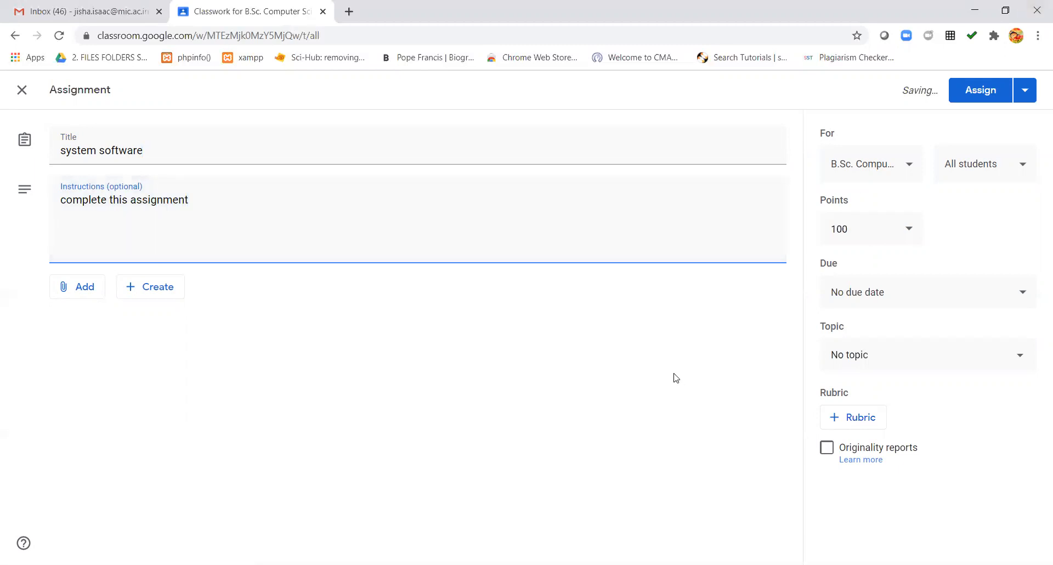
- Examine the assignment's attachment sources, the file types that can be created for it, and the class choices
{"action": "left_click", "coordinate": [66, 295]}
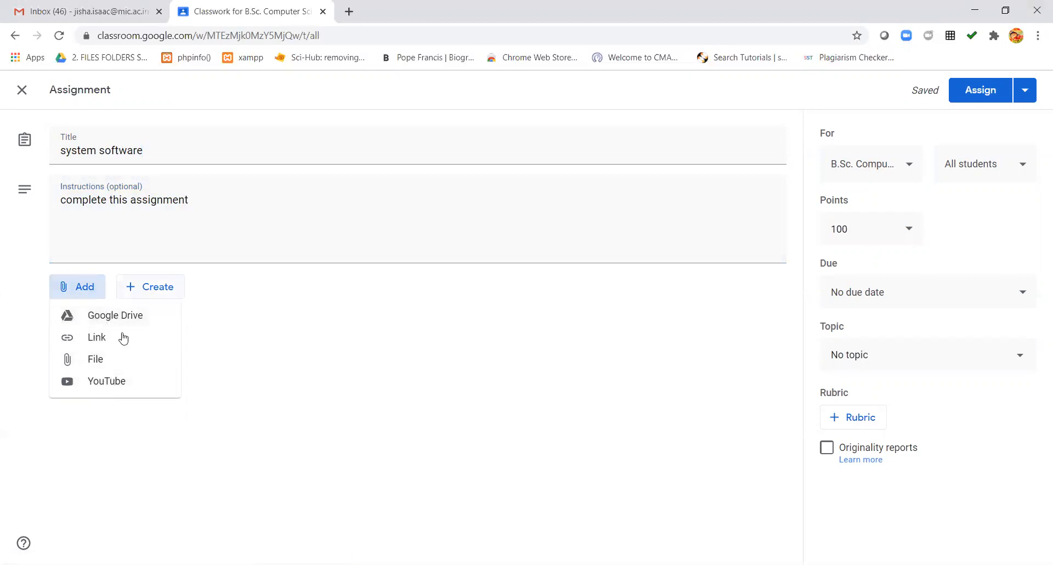
{"action": "left_click", "coordinate": [137, 292]}
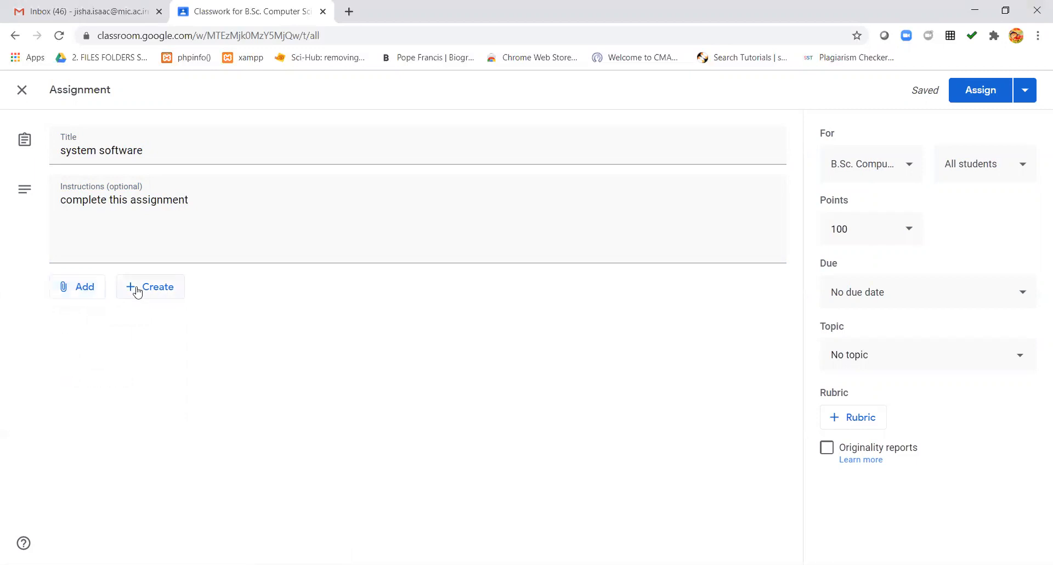
{"action": "left_click", "coordinate": [139, 290]}
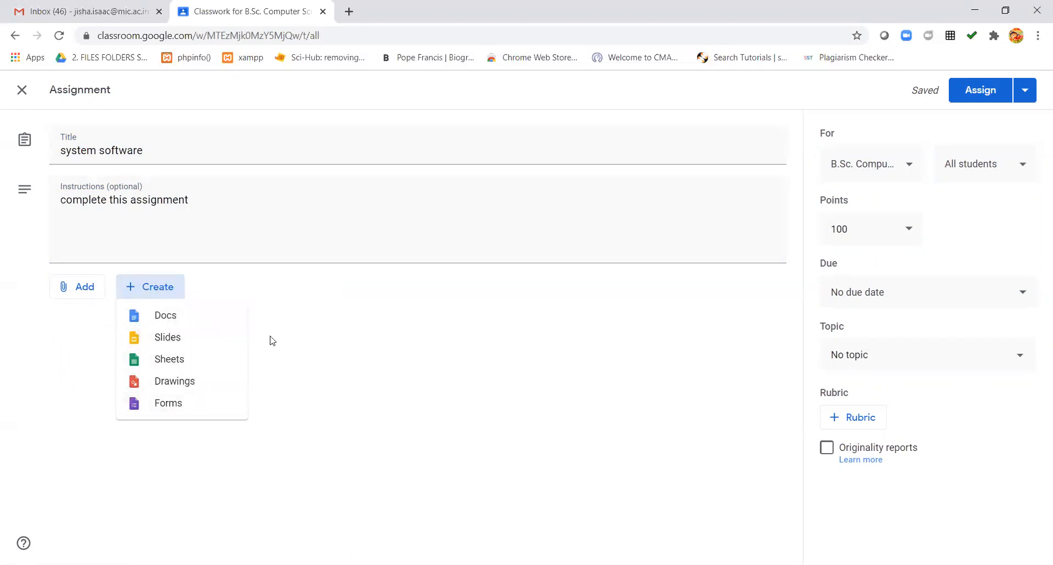
{"action": "left_click", "coordinate": [324, 323]}
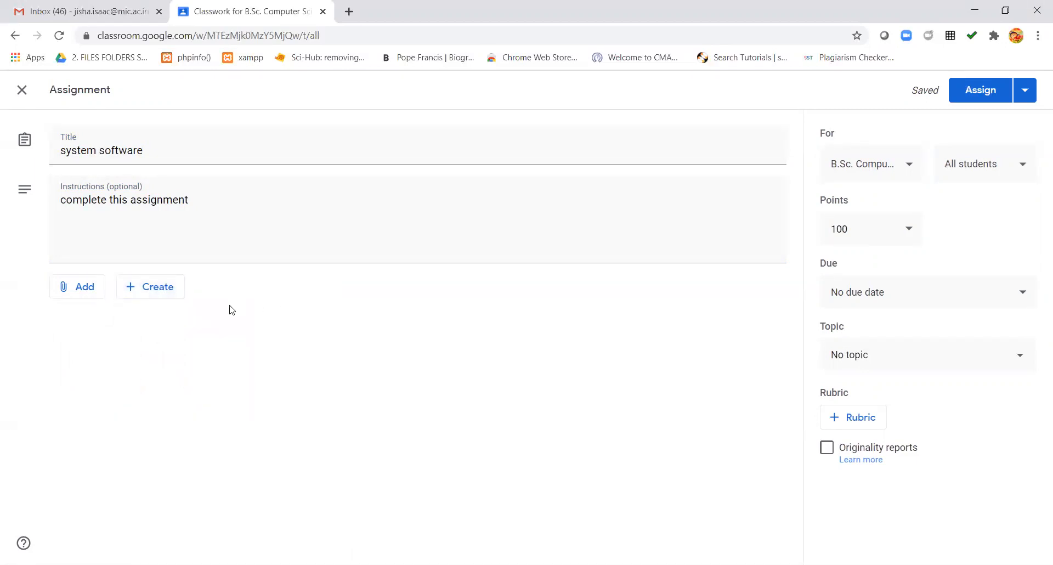
{"action": "left_click", "coordinate": [912, 171]}
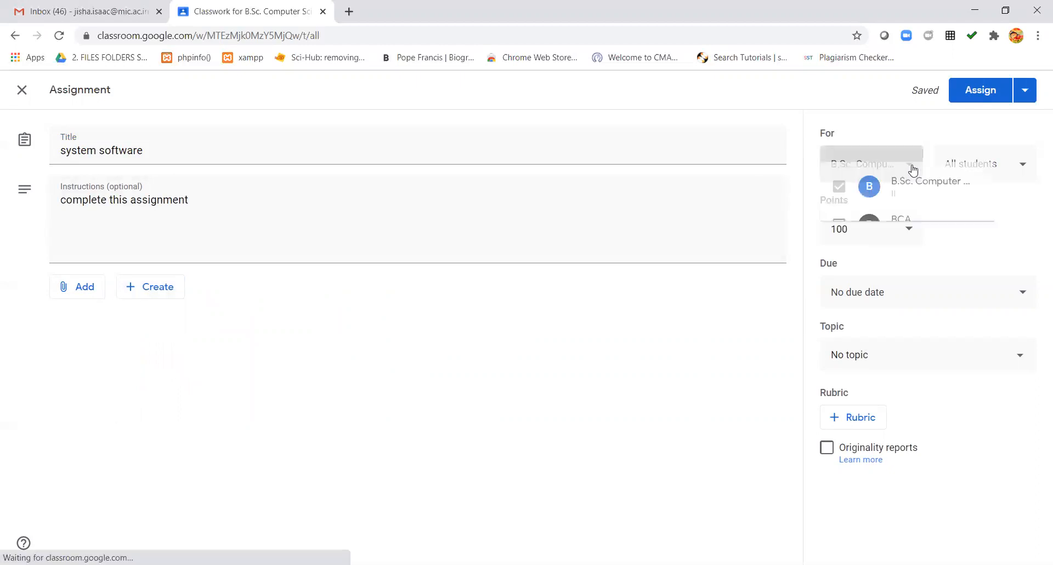
{"action": "left_click", "coordinate": [923, 135]}
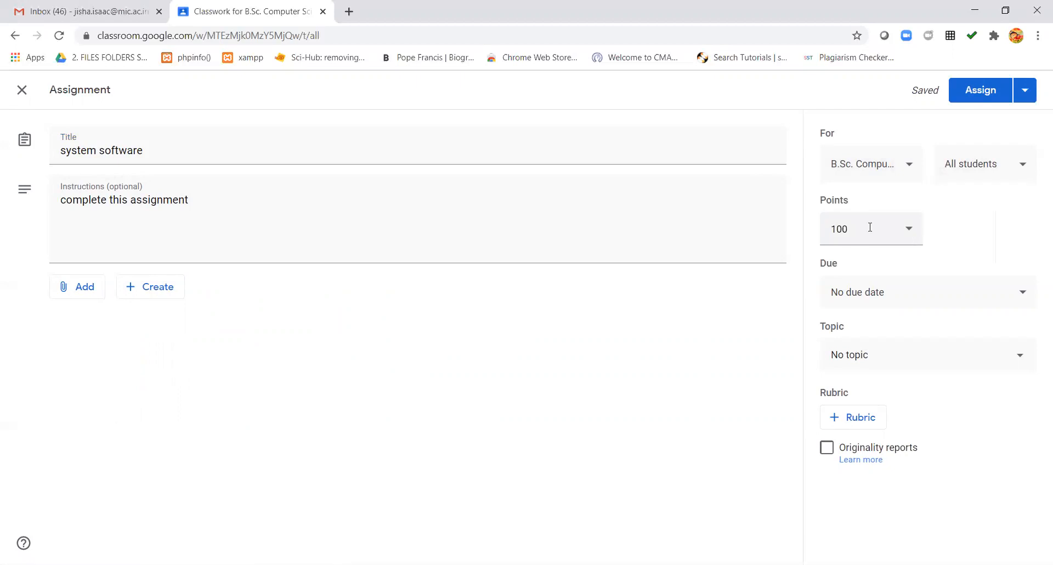
- Set the assignment's points to 20
{"action": "left_click", "coordinate": [848, 228]}
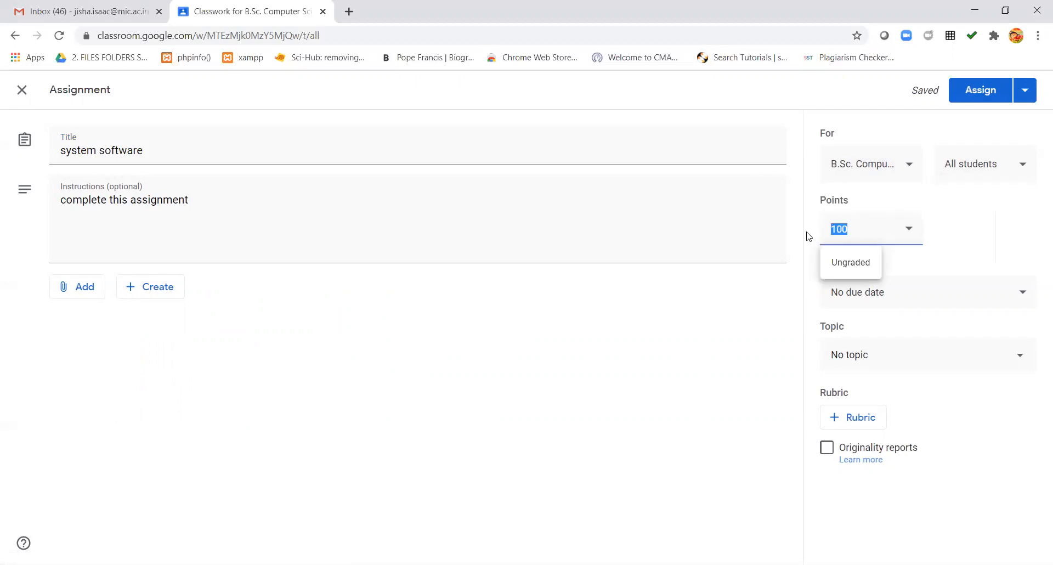
{"action": "type", "text": "20"}
{"action": "left_click", "coordinate": [960, 235]}
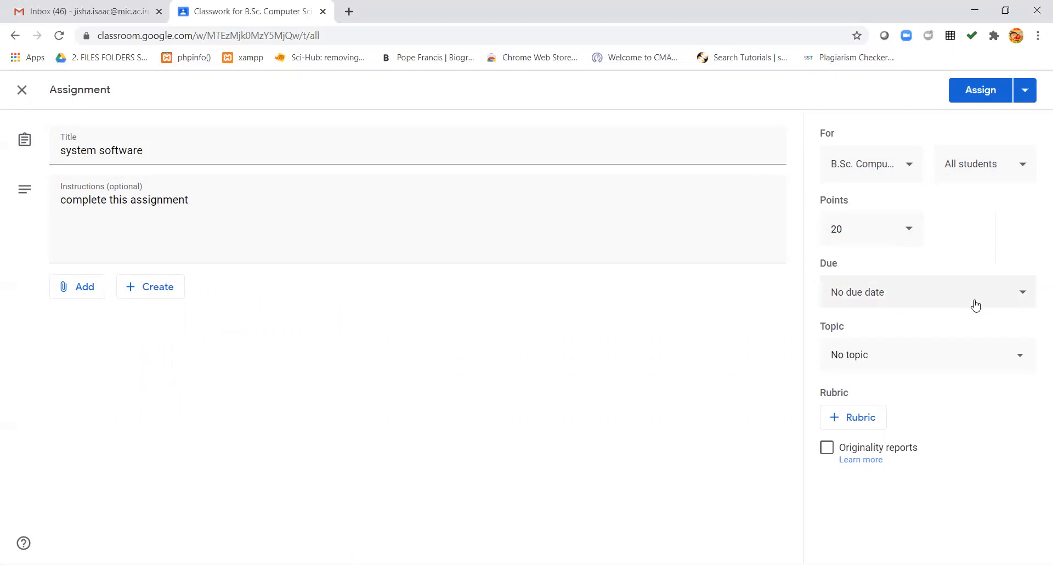
- Set the assignment's due date to Jul 13, 2020 at 11:59 PM
{"action": "left_click", "coordinate": [975, 301]}
{"action": "left_click", "coordinate": [905, 362]}
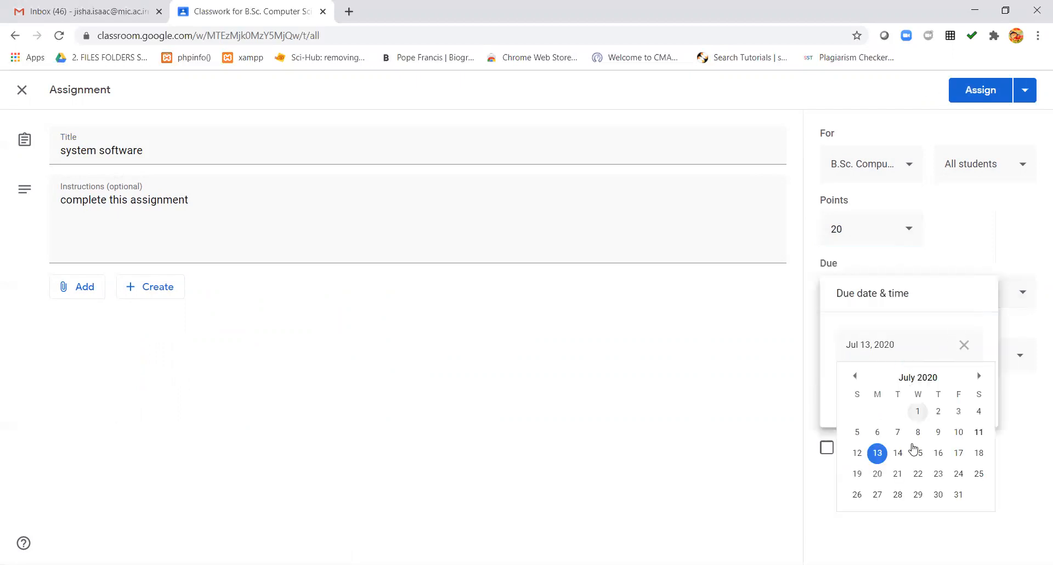
{"action": "left_click", "coordinate": [875, 454]}
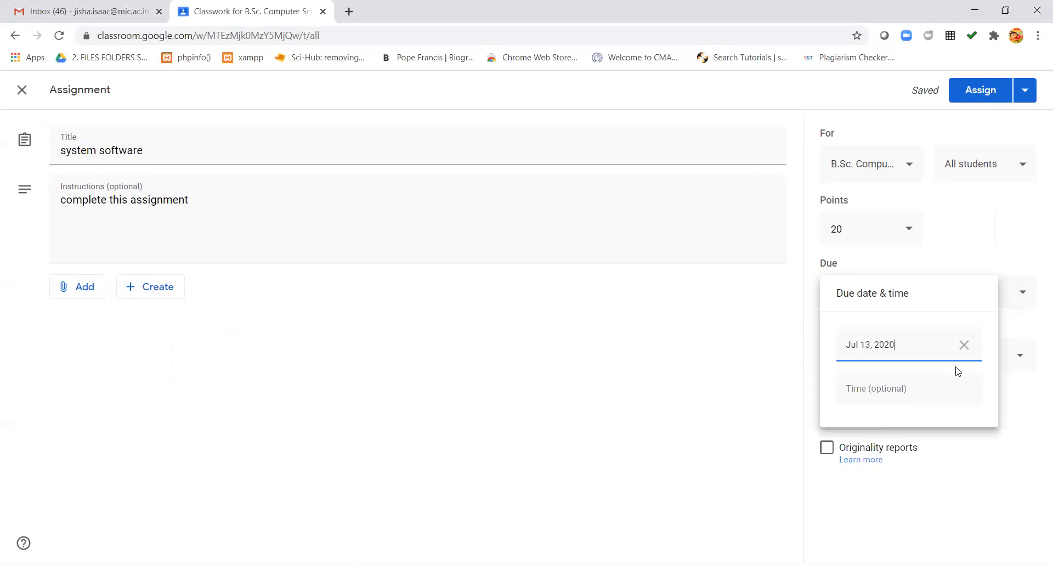
{"action": "left_click", "coordinate": [872, 393]}
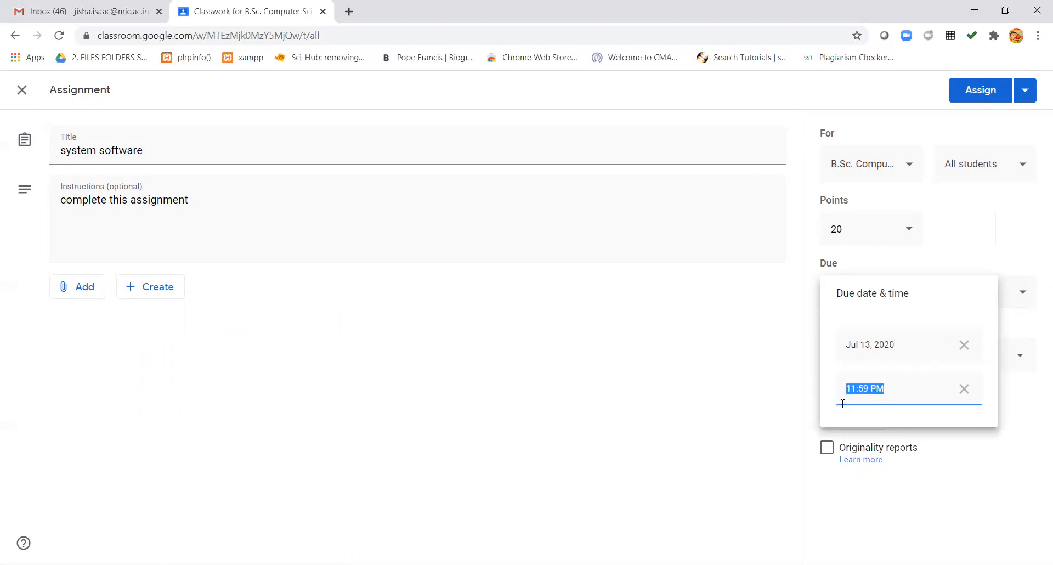
{"action": "left_click", "coordinate": [1014, 255]}
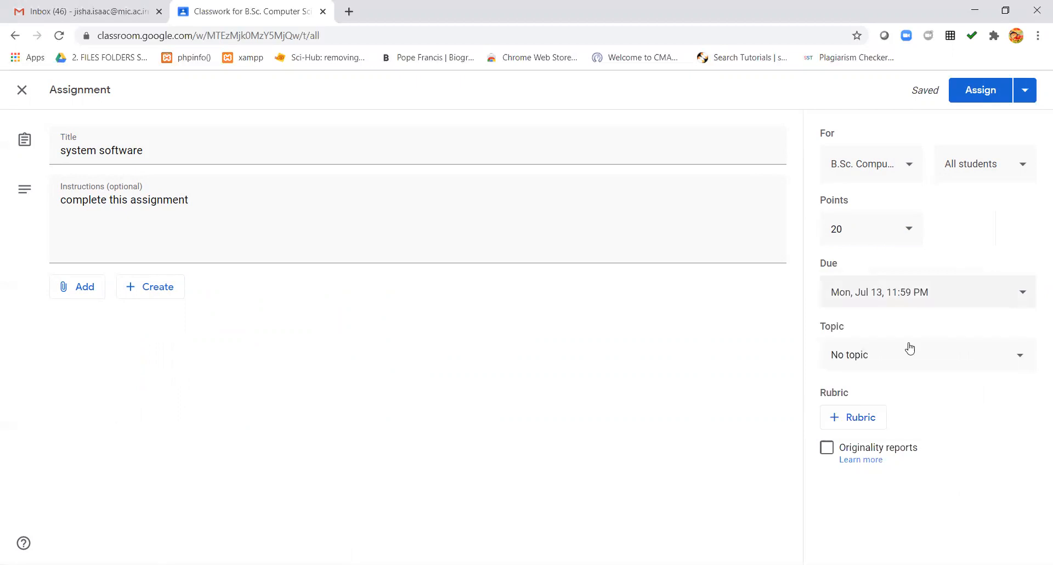
- Review the topic choices available for the assignment without changing the topic
{"action": "left_click", "coordinate": [855, 364]}
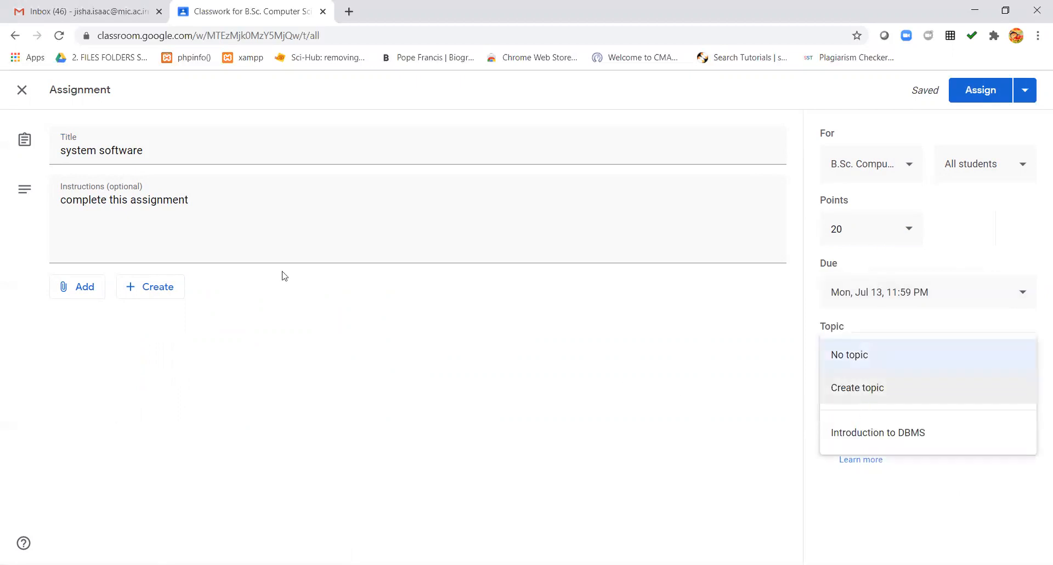
{"action": "left_click", "coordinate": [907, 364]}
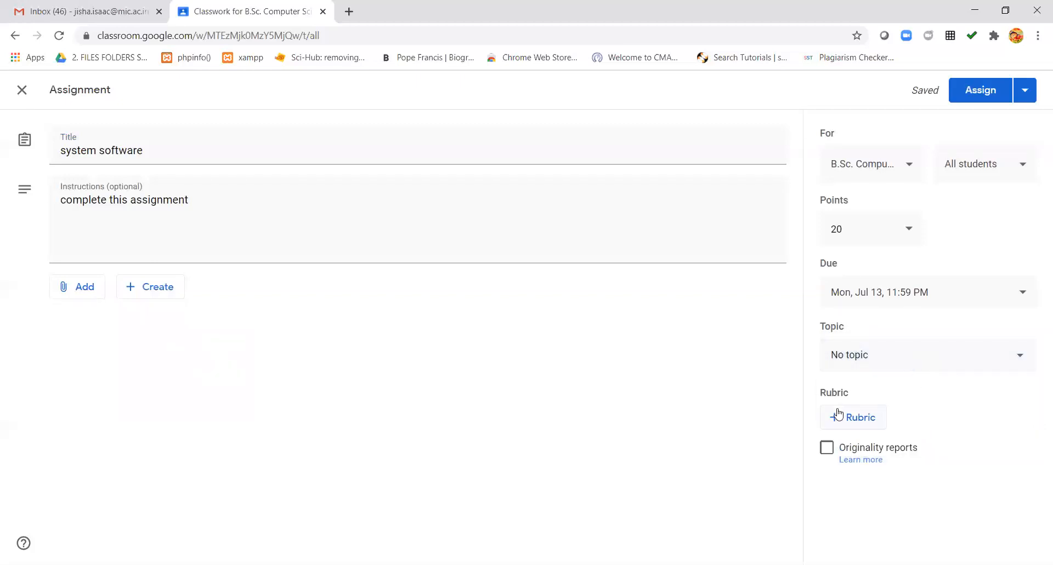
{"action": "left_click", "coordinate": [996, 369]}
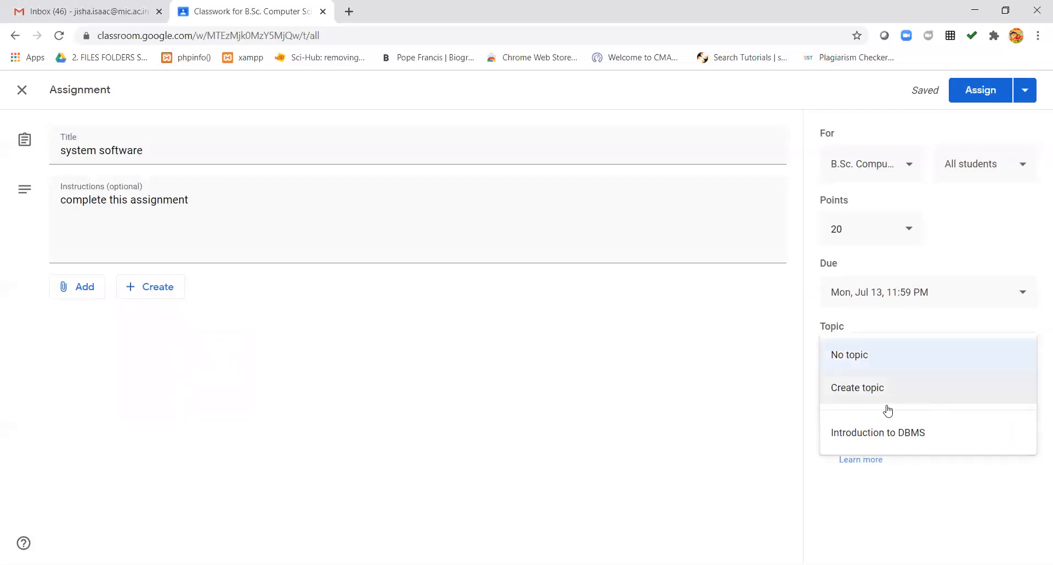
{"action": "left_click", "coordinate": [768, 392]}
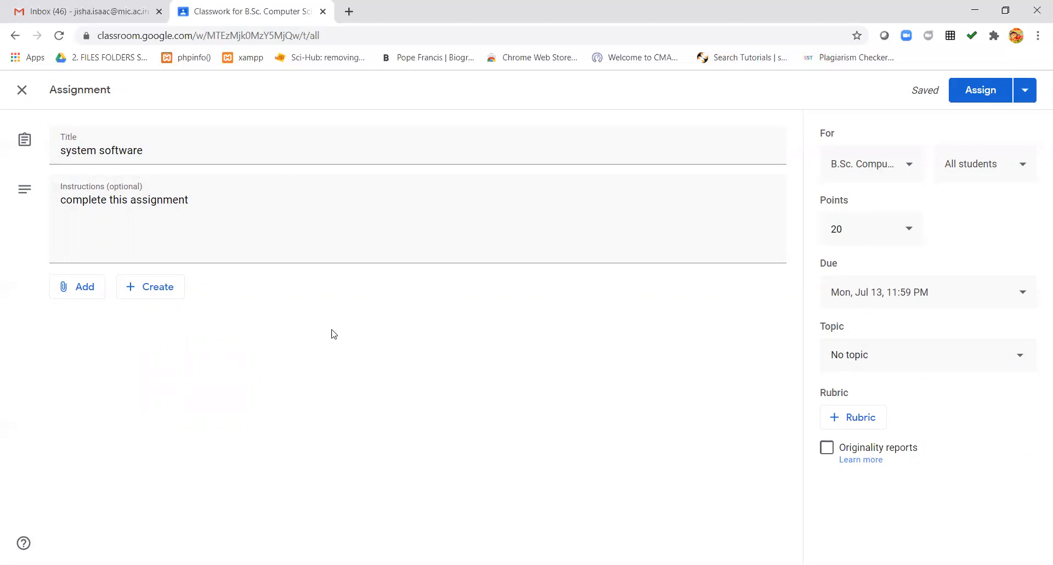
- Create a new rubric for the assignment and title its first criterion "Content Evaluation", leaving the criterion description empty
{"action": "left_click", "coordinate": [837, 419]}
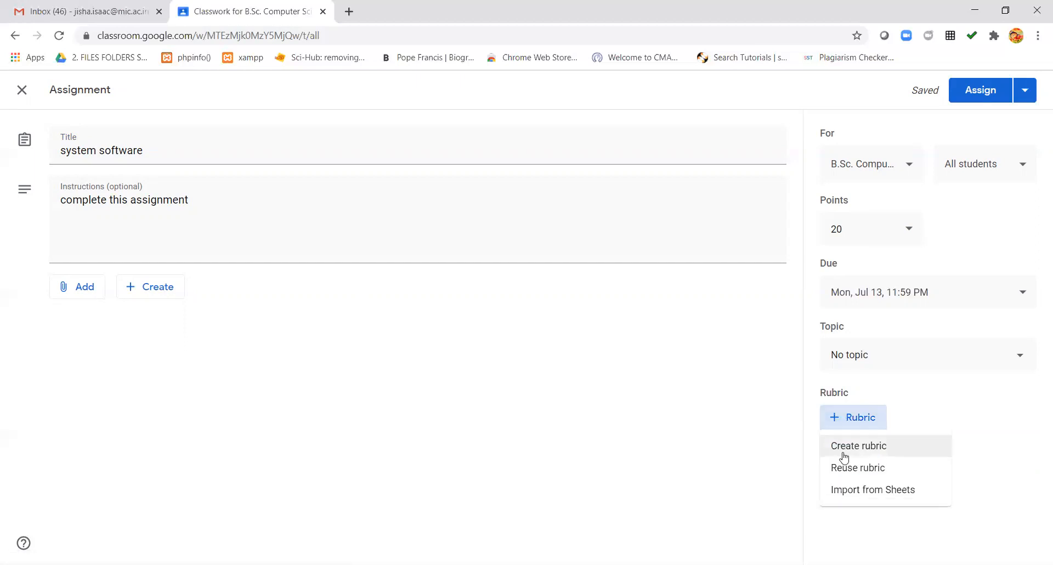
{"action": "left_click", "coordinate": [843, 454]}
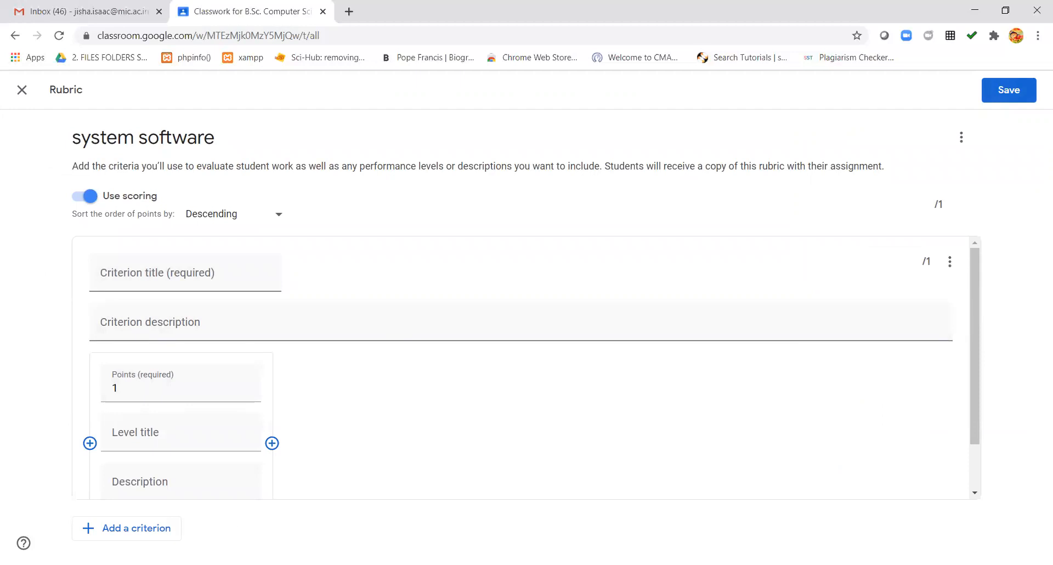
{"action": "scroll", "coordinate": [975, 438], "scroll_direction": "down", "scroll_amount": 1}
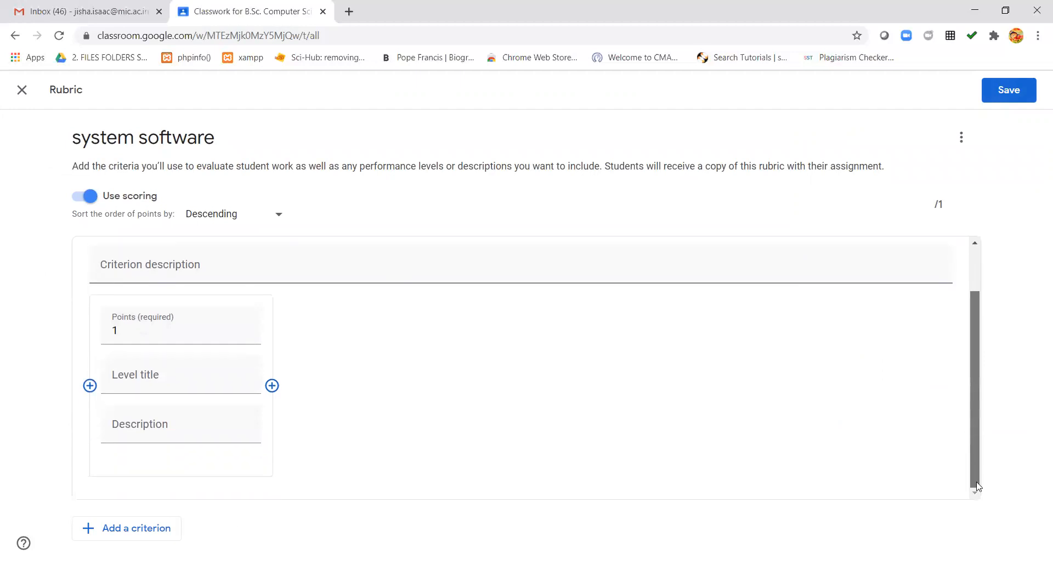
{"action": "scroll", "coordinate": [976, 447], "scroll_direction": "up", "scroll_amount": 1}
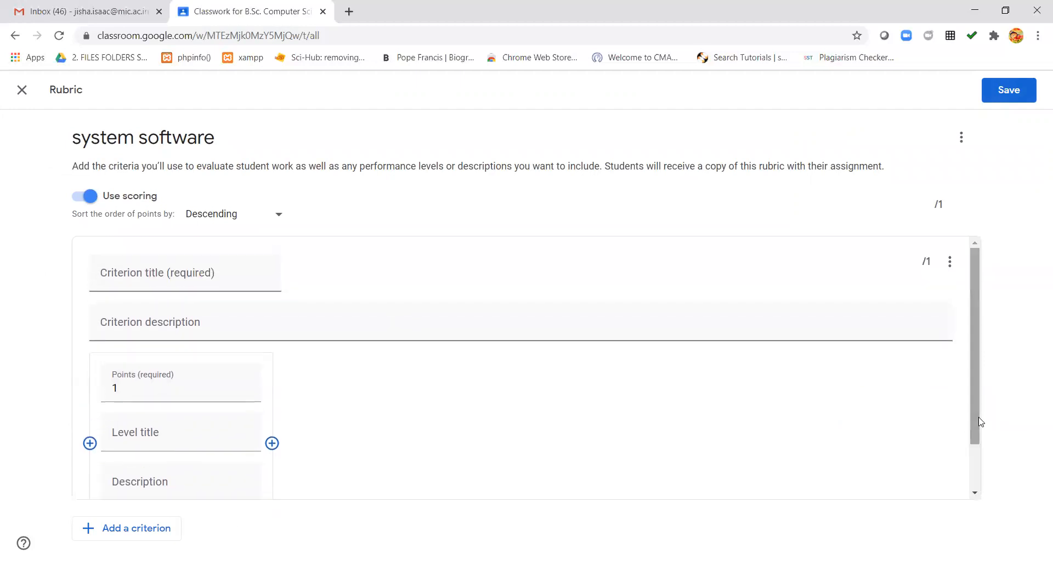
{"action": "left_click", "coordinate": [137, 275]}
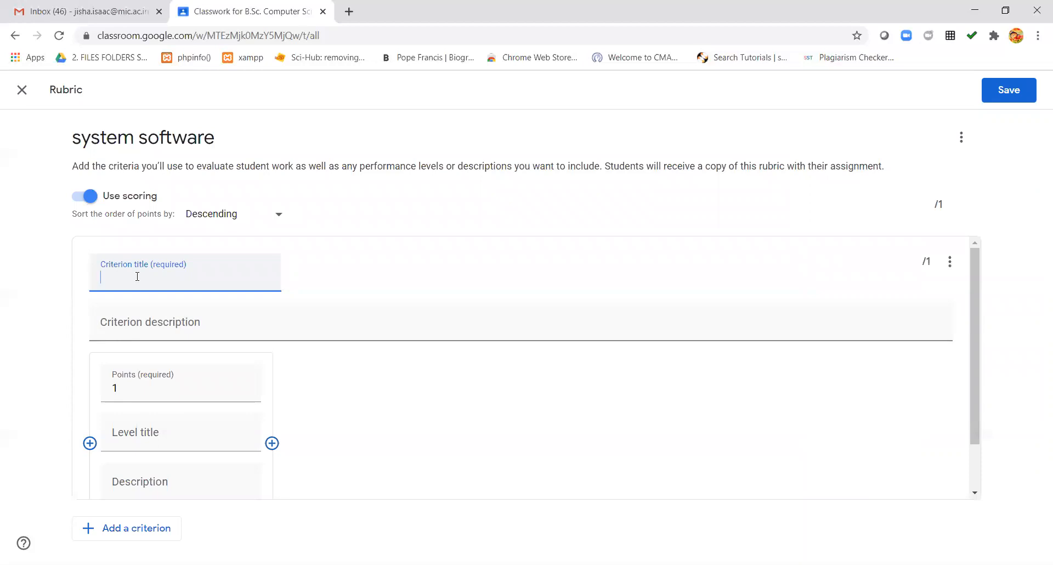
{"action": "type", "text": "Content Evaluation"}
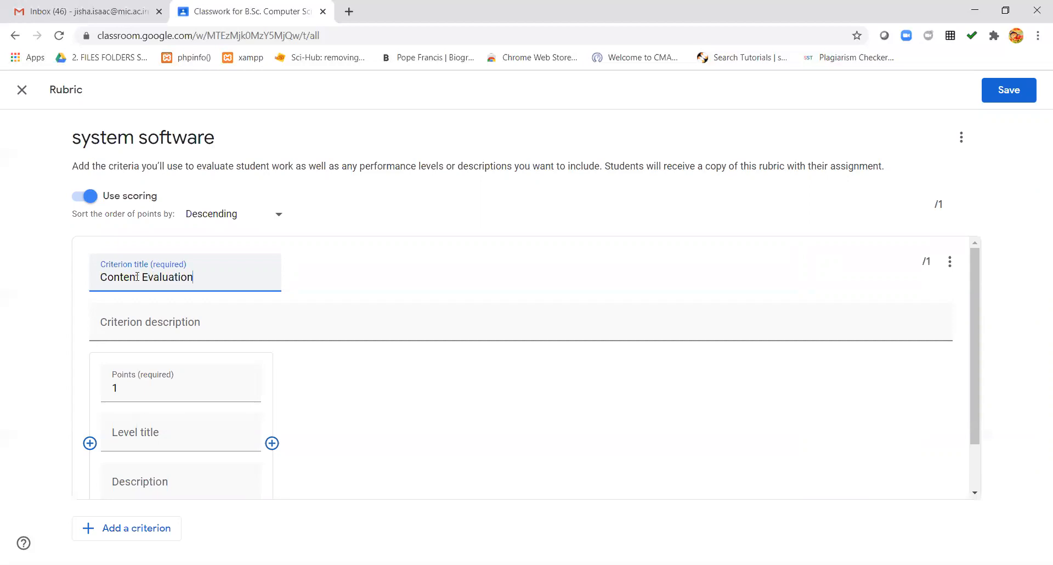
{"action": "left_click", "coordinate": [167, 326]}
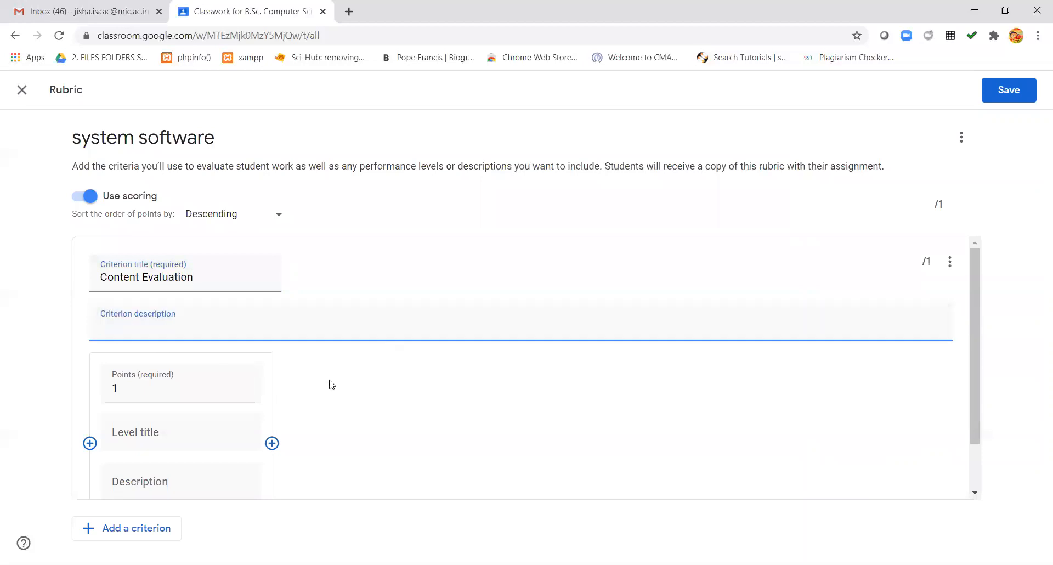
{"action": "left_click", "coordinate": [329, 382]}
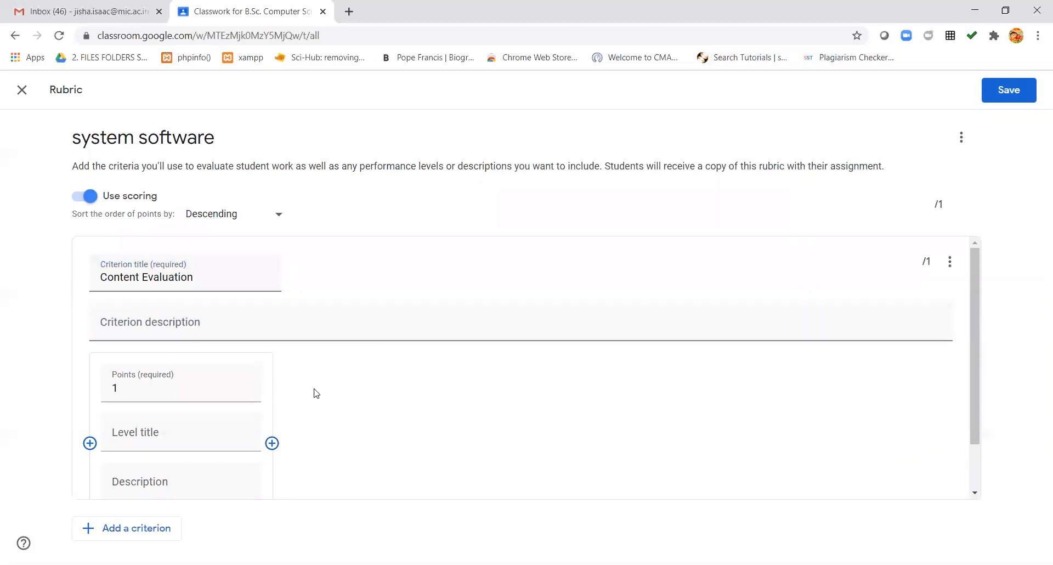
- Define the criterion's first level as 5 points, titled "Excellent", with the description "Detailed explanation with diagrams and examples"
{"action": "left_click", "coordinate": [150, 390]}
{"action": "key", "text": "BackSpace"}
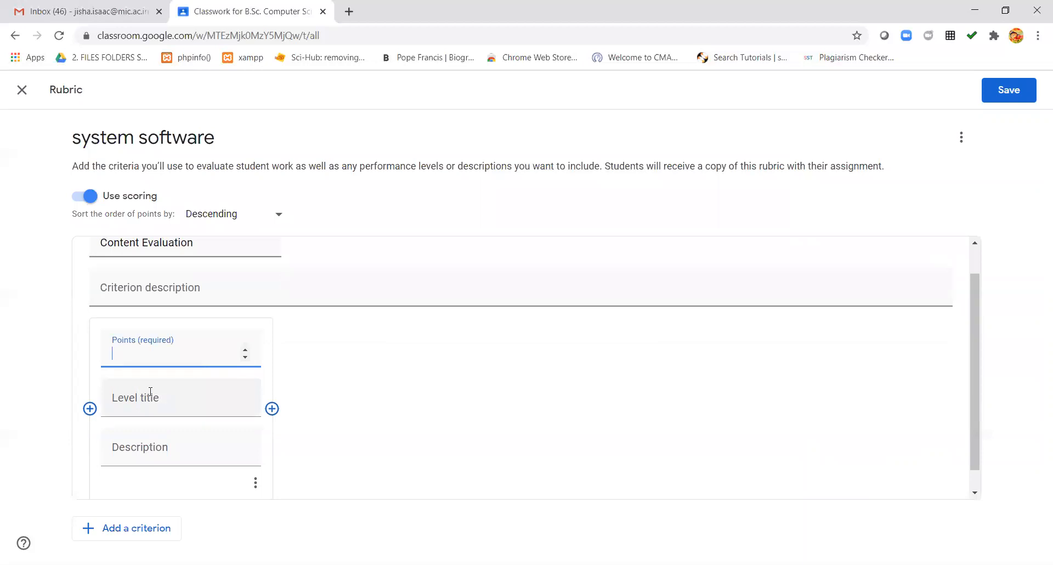
{"action": "type", "text": "5"}
{"action": "left_click", "coordinate": [156, 409]}
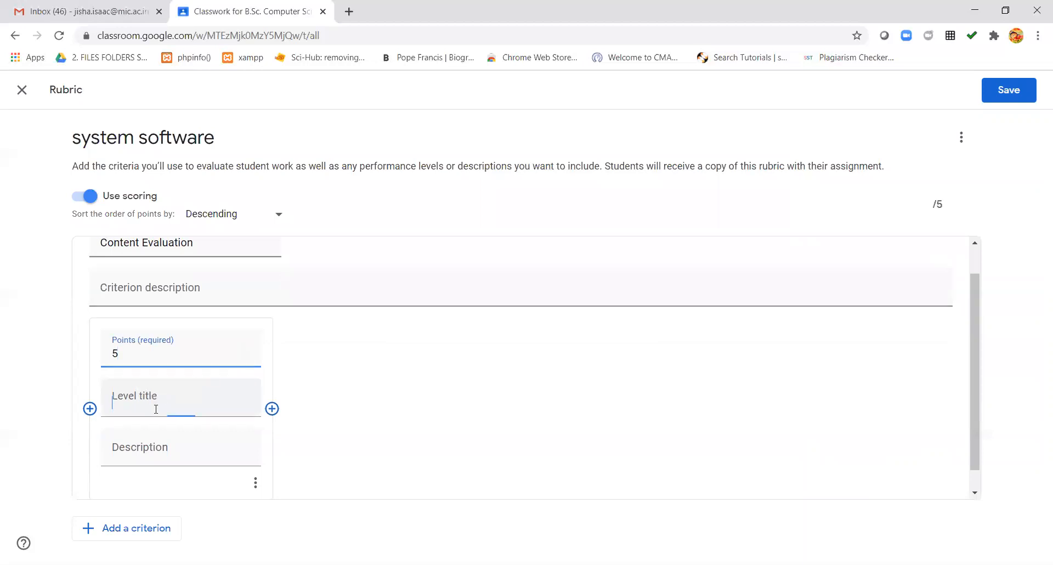
{"action": "type", "text": "Excellent"}
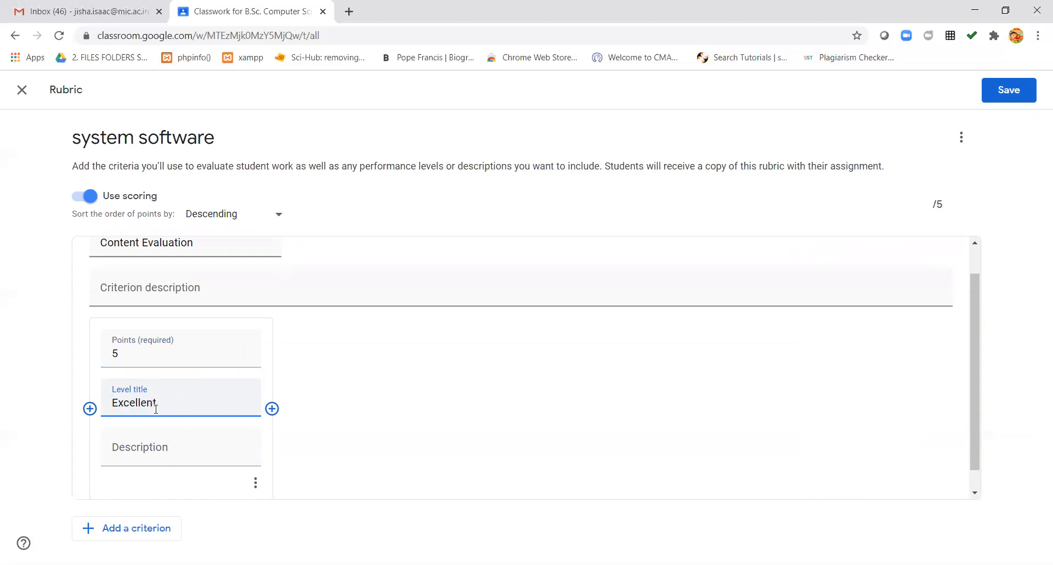
{"action": "left_click", "coordinate": [163, 455]}
{"action": "type", "text": "Detailed explanation with d"}
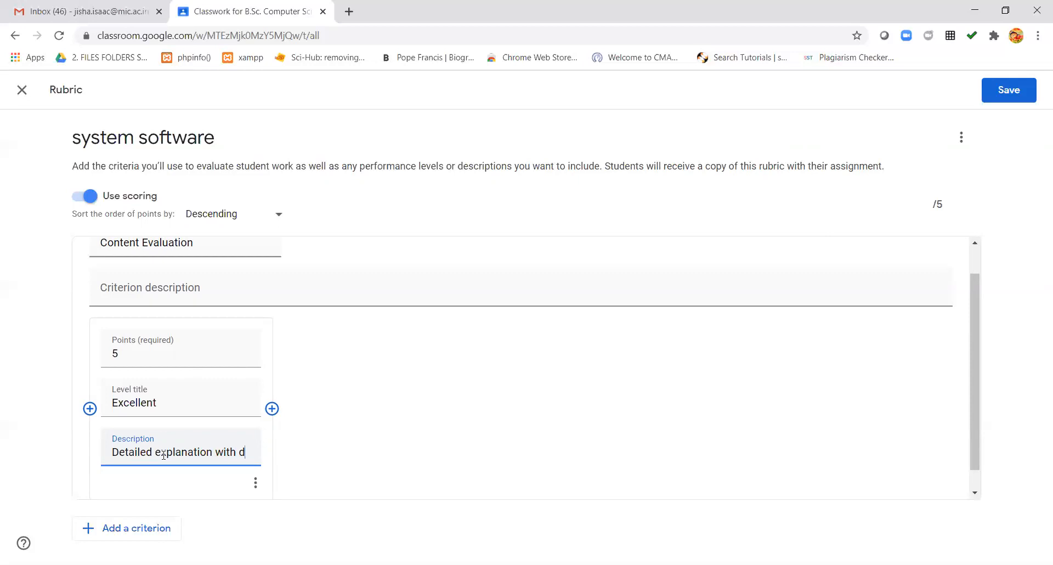
{"action": "type", "text": "iagrams"}
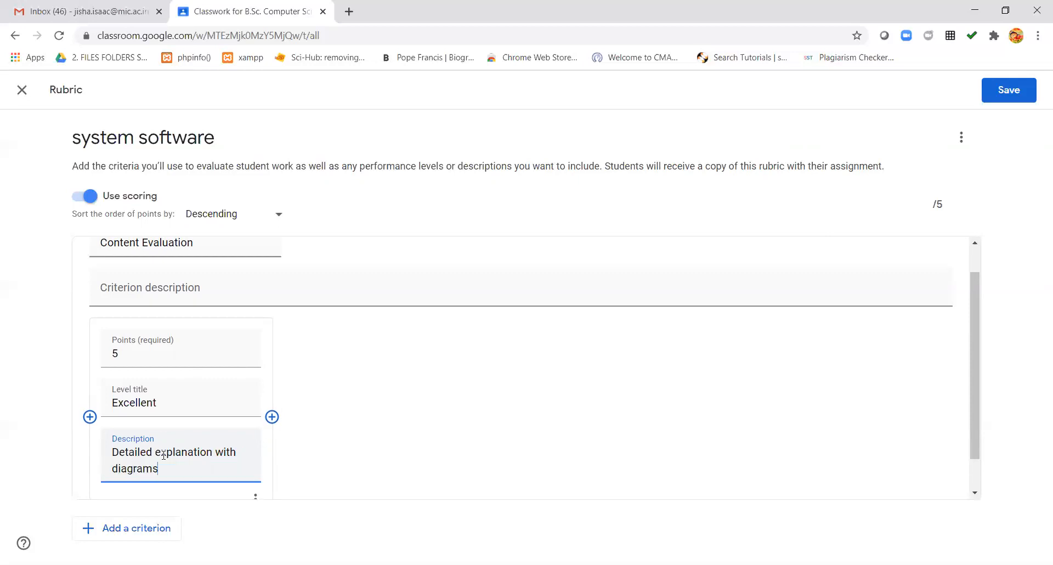
{"action": "type", "text": " and examples"}
{"action": "left_click", "coordinate": [316, 420]}
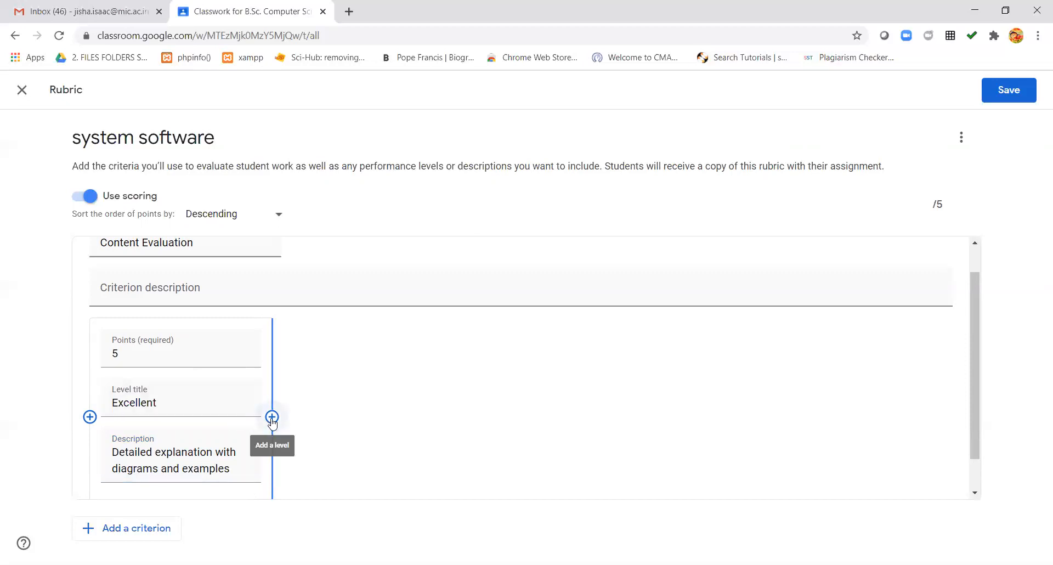
- Add a 4-point level titled "Good", reusing the Excellent description reworded as "Good explanation with diagrams and examples"
{"action": "left_click", "coordinate": [271, 417]}
{"action": "type", "text": "4"}
{"action": "left_click", "coordinate": [298, 382]}
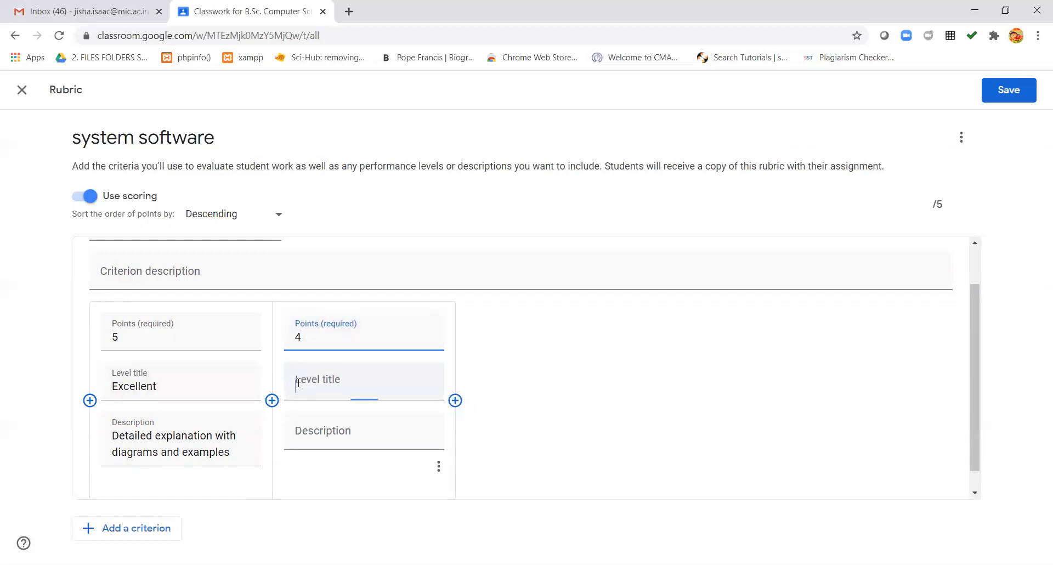
{"action": "type", "text": "Good"}
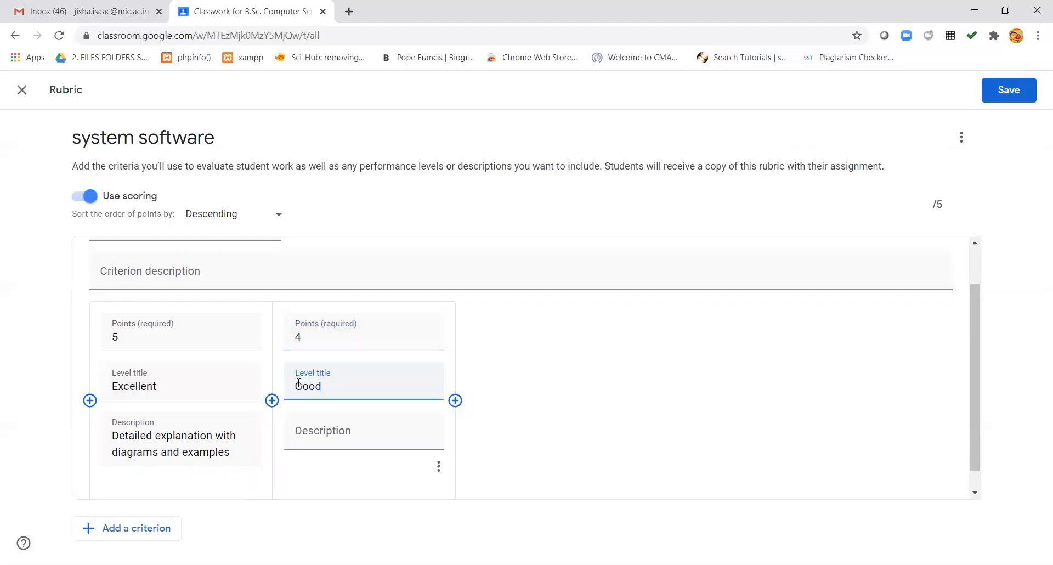
{"action": "left_click", "coordinate": [327, 436]}
{"action": "left_click_drag", "start_coordinate": [112, 436], "coordinate": [232, 454]}
{"action": "key", "text": "ctrl+c"}
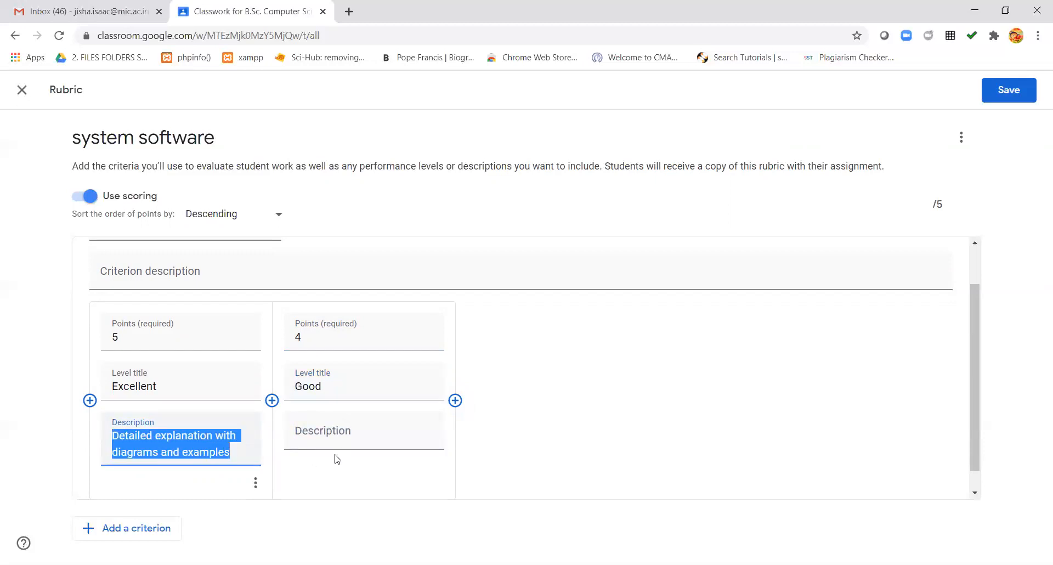
{"action": "left_click", "coordinate": [383, 436]}
{"action": "key", "text": "ctrl+v"}
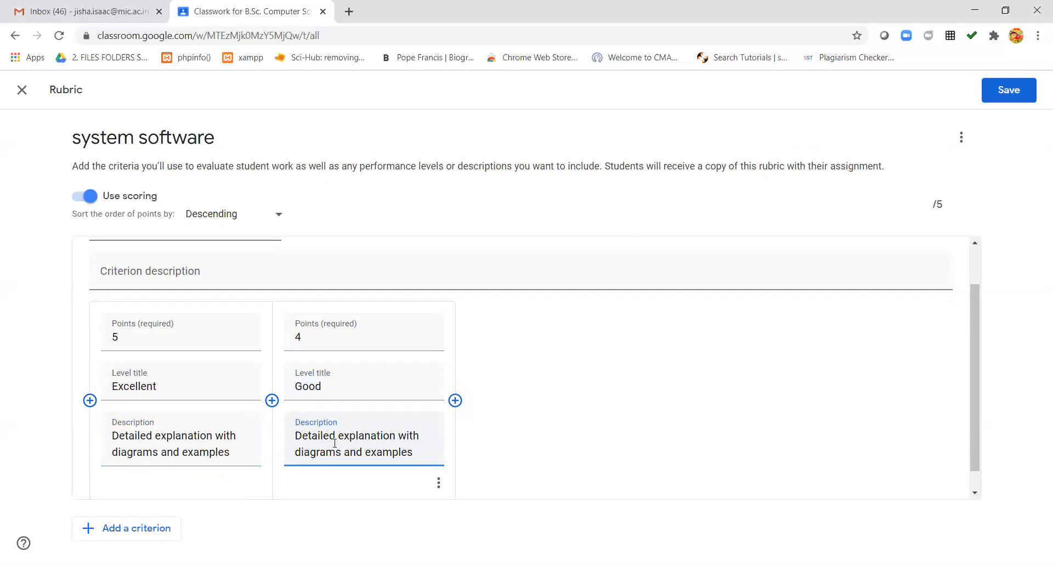
{"action": "left_click_drag", "start_coordinate": [335, 436], "coordinate": [293, 437]}
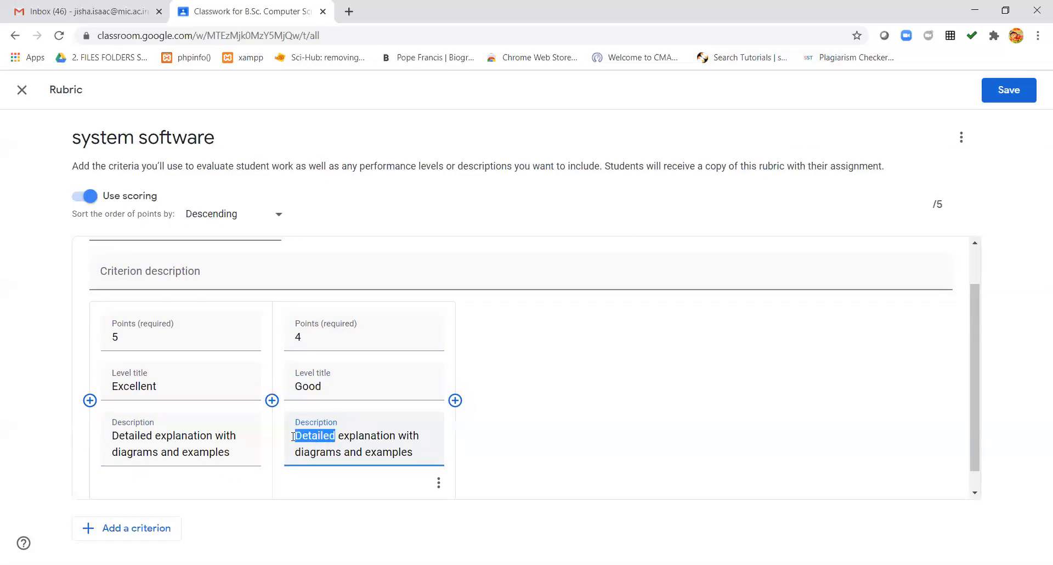
{"action": "type", "text": "Good"}
- Add a 3-point level titled "Average" with the copied description reworded as "Average explanation with diagrams and examples"
{"action": "left_click", "coordinate": [455, 401]}
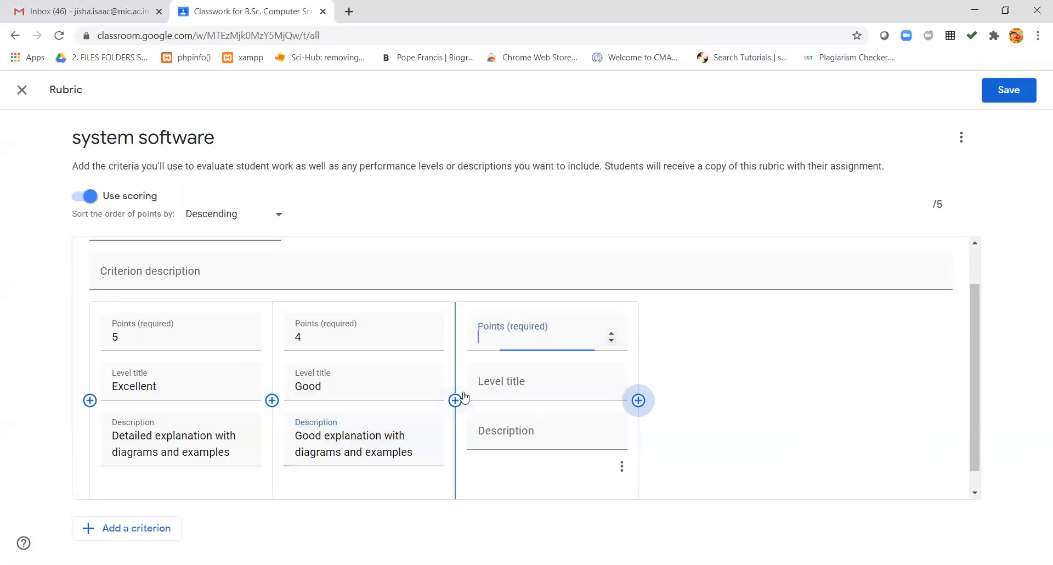
{"action": "type", "text": "3"}
{"action": "left_click", "coordinate": [502, 380]}
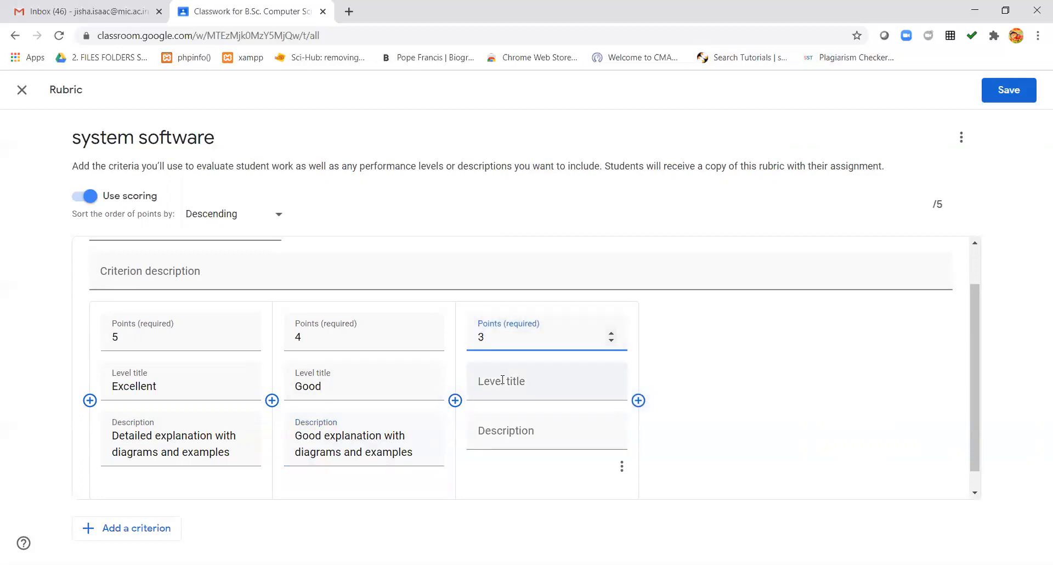
{"action": "type", "text": "Average"}
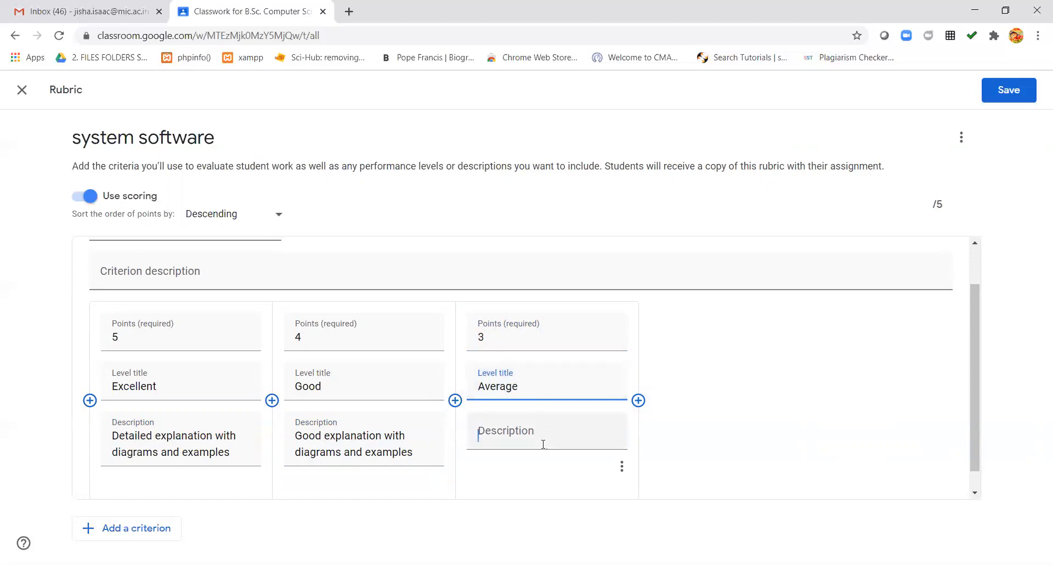
{"action": "left_click", "coordinate": [536, 425]}
{"action": "key", "text": "ctrl+v"}
{"action": "left_click_drag", "start_coordinate": [522, 433], "coordinate": [477, 435]}
{"action": "type", "text": "Average"}
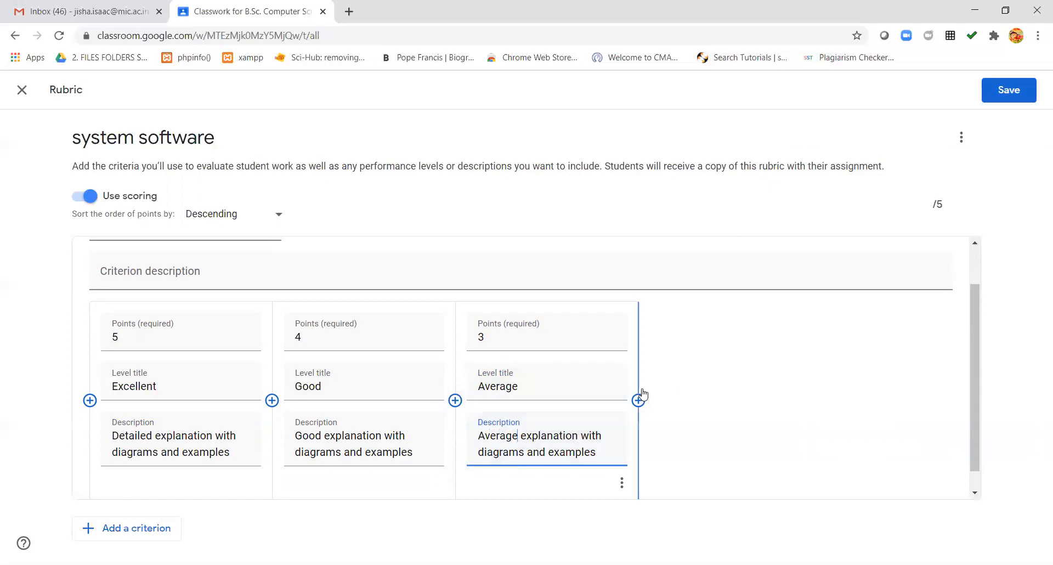
- Add a 2-point level titled "Acceptable" with the copied description reworded as "Moderate explanation with diagrams and examples"
{"action": "left_click", "coordinate": [640, 397]}
{"action": "type", "text": "2"}
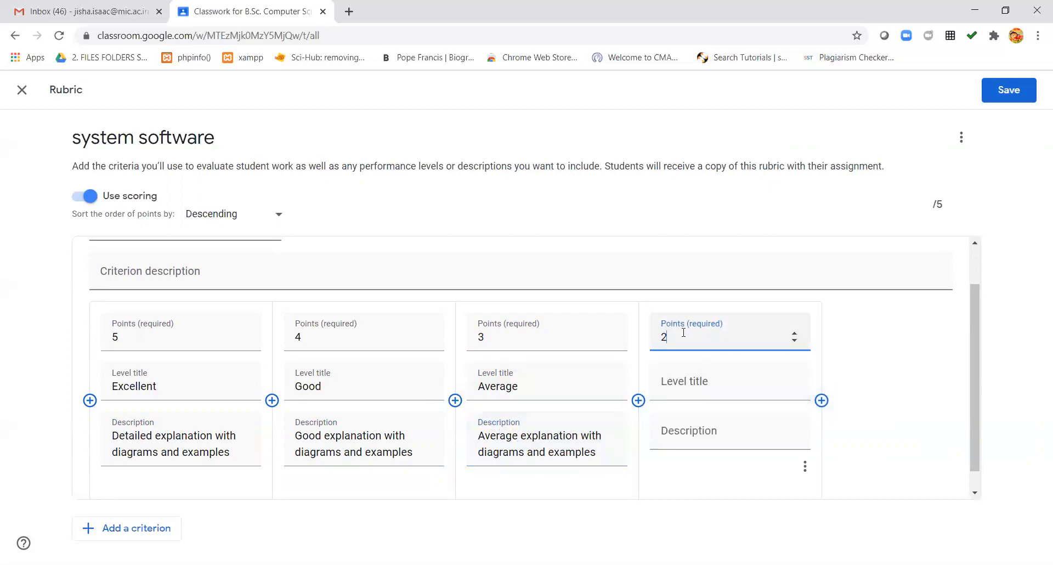
{"action": "left_click", "coordinate": [701, 382]}
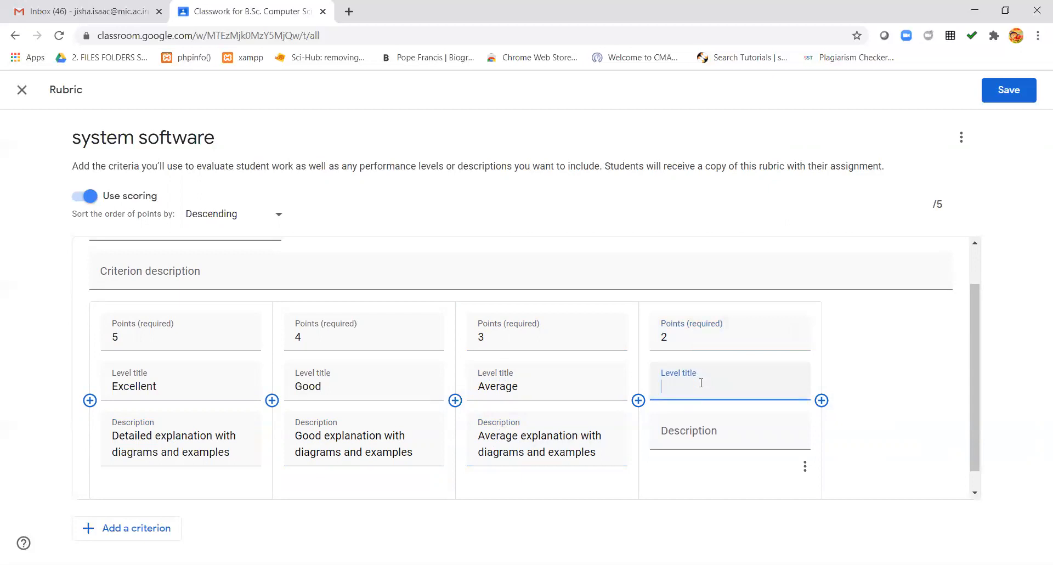
{"action": "type", "text": "Acceptable"}
{"action": "left_click", "coordinate": [704, 437]}
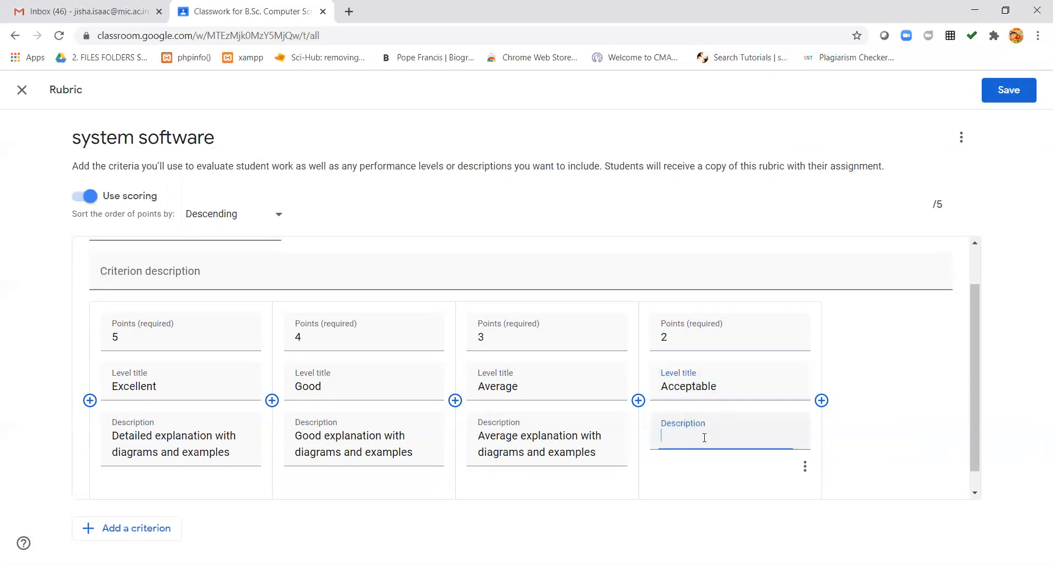
{"action": "key", "text": "ctrl+v"}
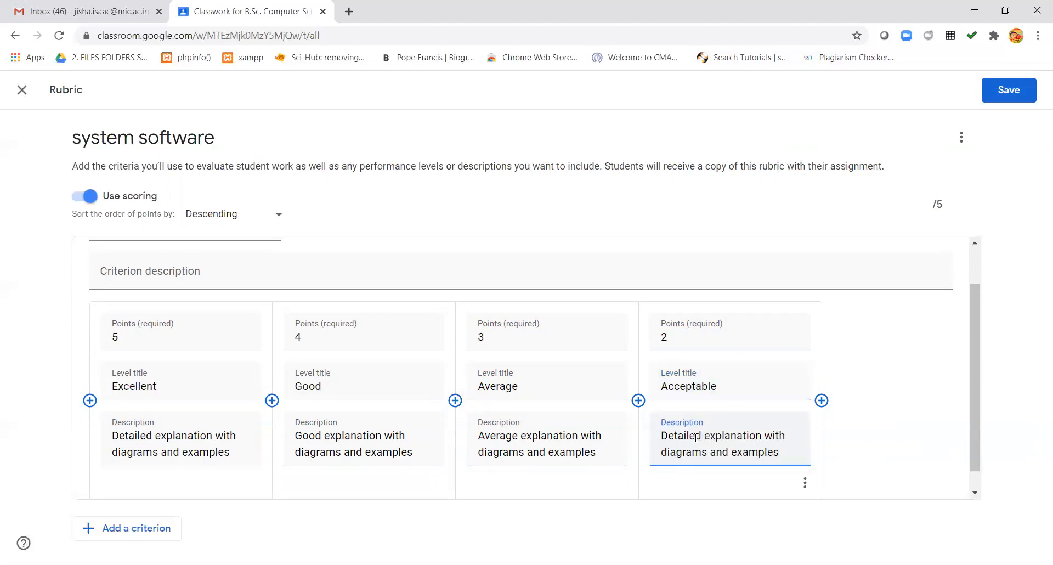
{"action": "left_click_drag", "start_coordinate": [702, 435], "coordinate": [666, 451]}
{"action": "double_click", "coordinate": [664, 435]}
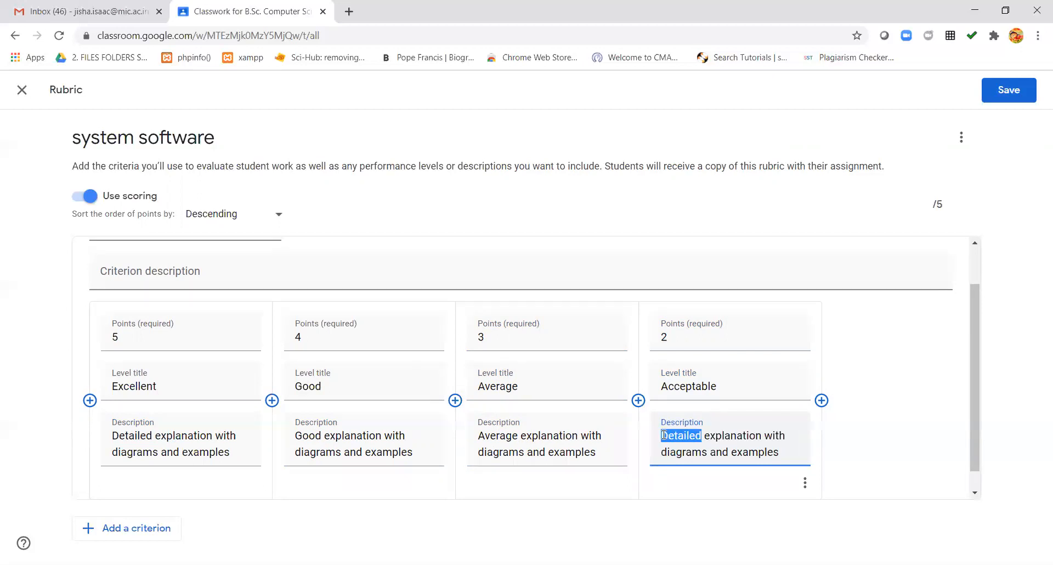
{"action": "type", "text": "Moderate"}
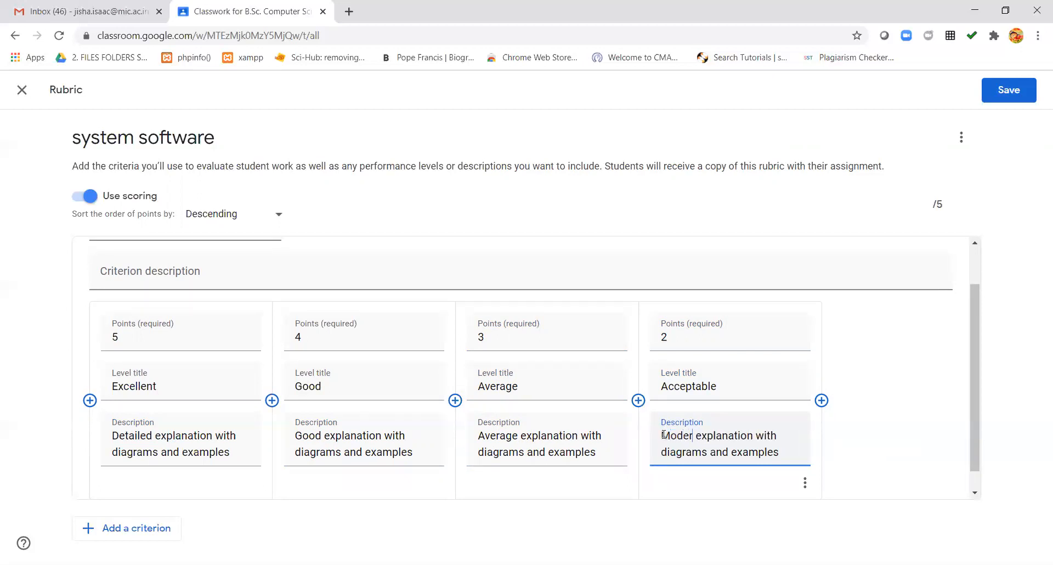
- Add a 1-point level titled "Poor" with the description "Minimum explanation with diagrams and examples"
{"action": "left_click", "coordinate": [821, 409]}
{"action": "type", "text": "1"}
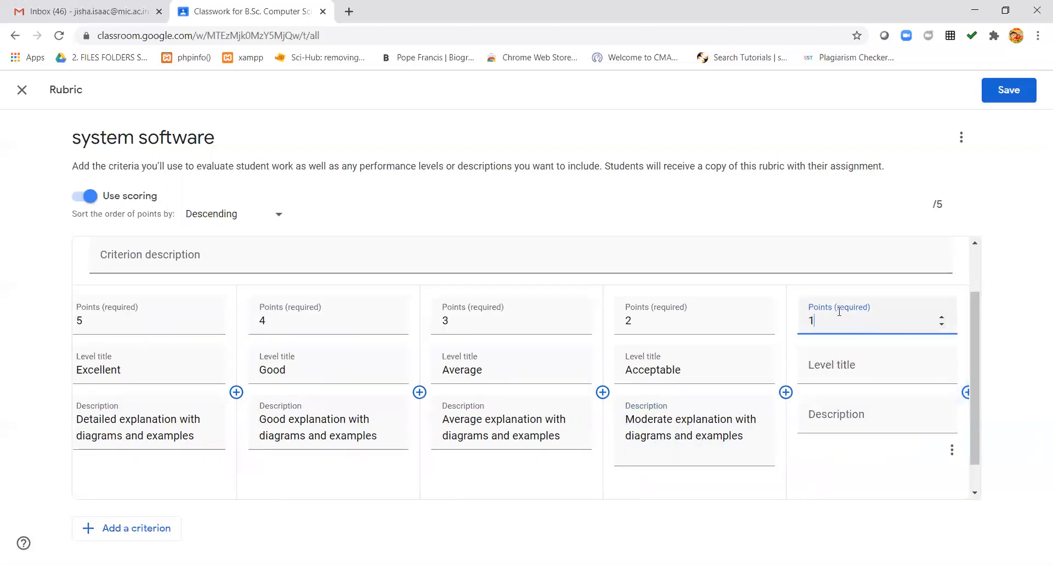
{"action": "left_click", "coordinate": [845, 364]}
{"action": "type", "text": "Poor"}
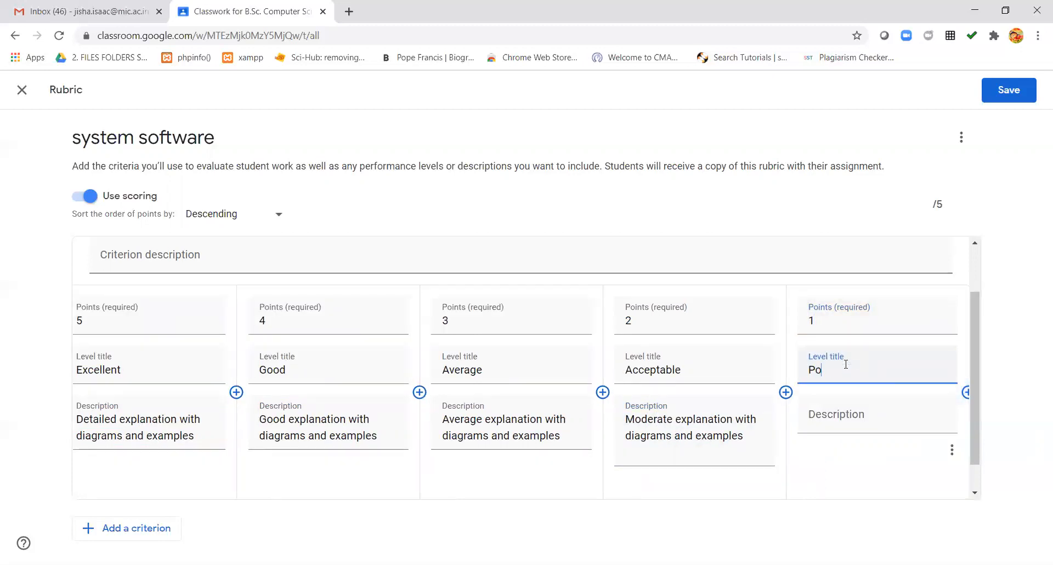
{"action": "left_click", "coordinate": [874, 411]}
{"action": "type", "text": "Min"}
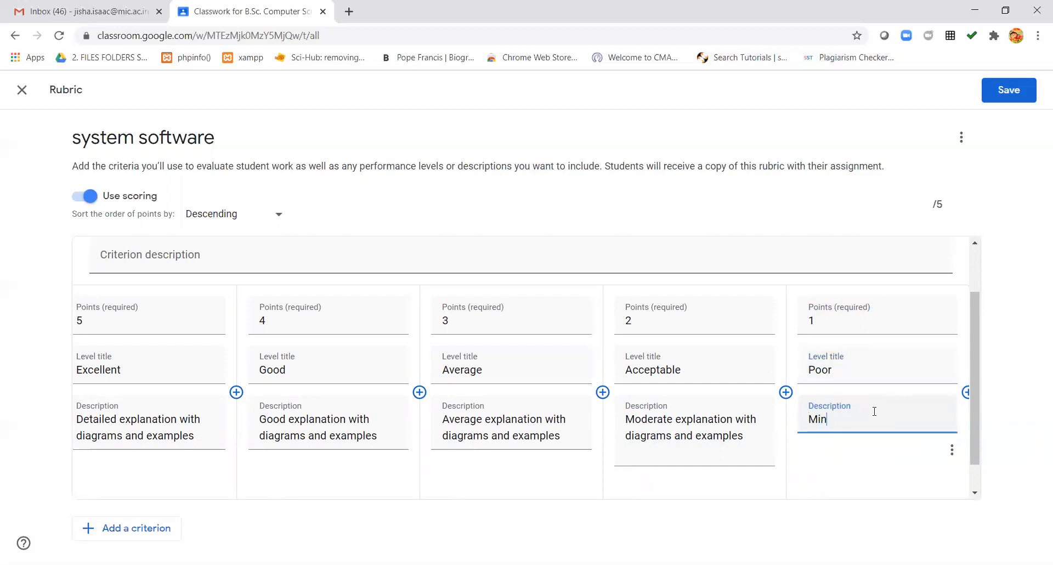
{"action": "type", "text": "imum"}
{"action": "key", "text": "ctrl+v"}
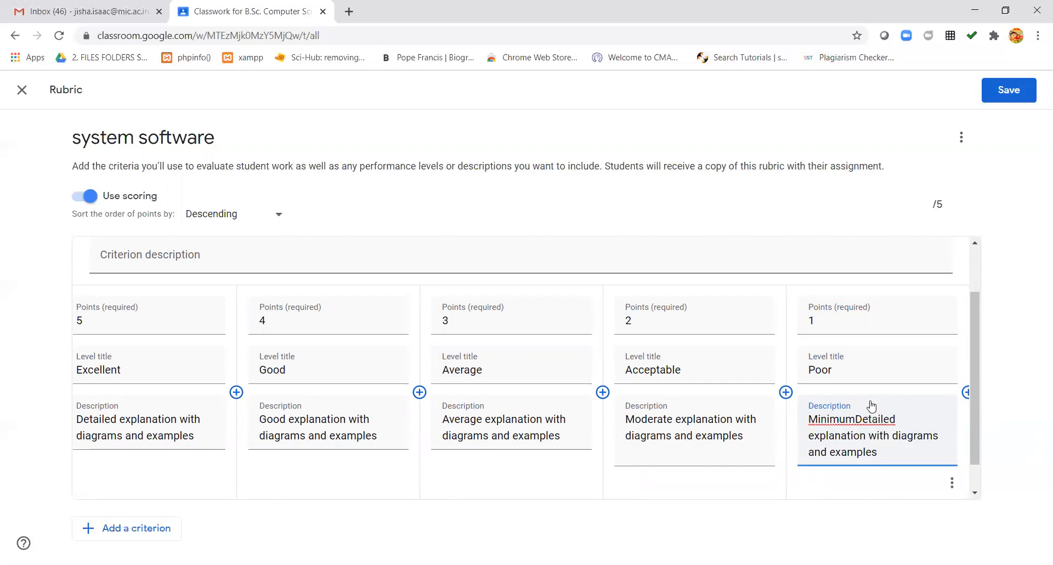
{"action": "left_click_drag", "start_coordinate": [897, 418], "coordinate": [855, 421]}
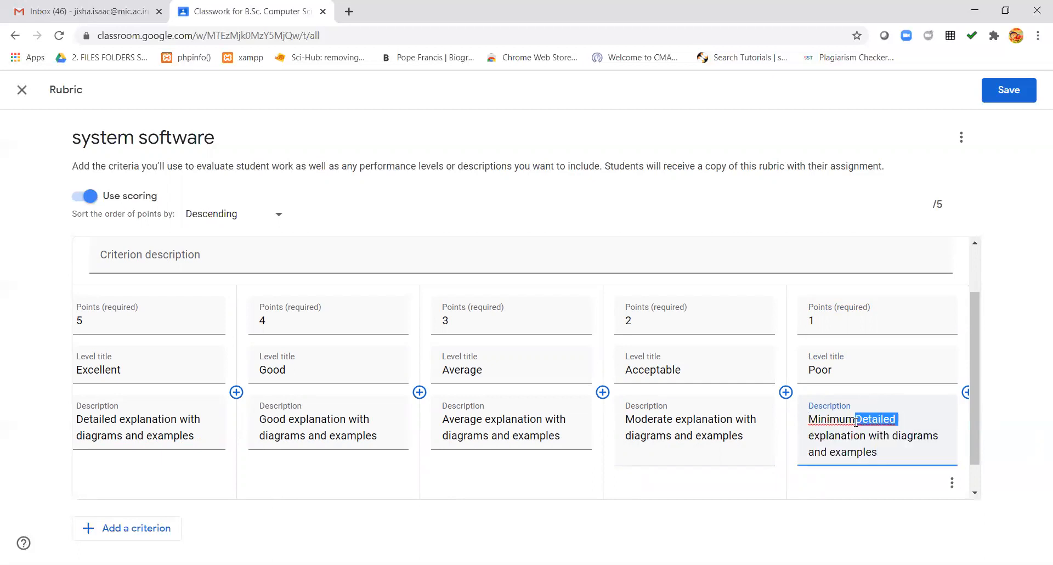
{"action": "key", "text": "BackSpace"}
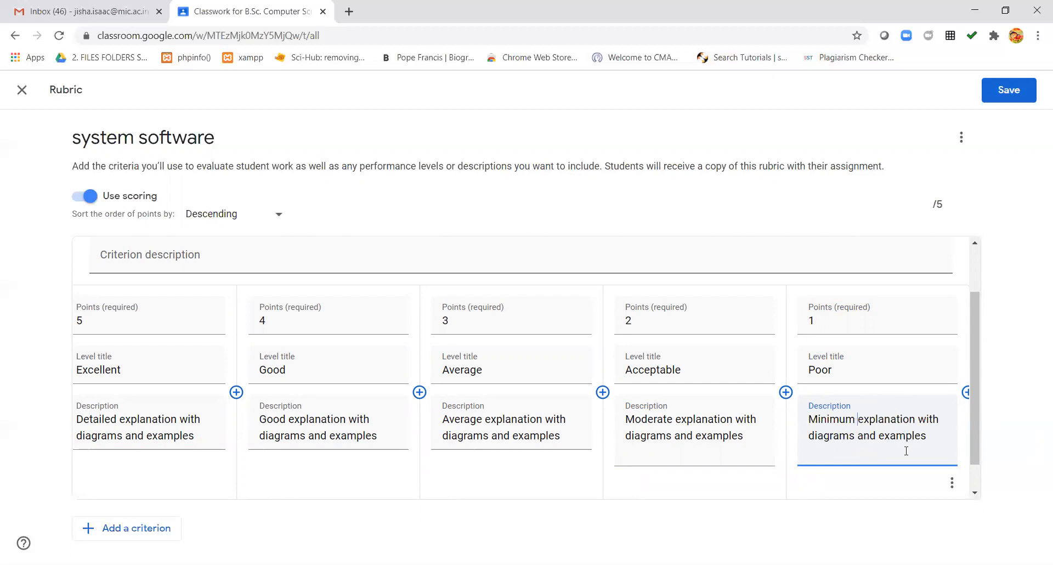
- Review the five levels of the Content Evaluation criterion and save the rubric to the assignment
{"action": "left_click", "coordinate": [976, 475]}
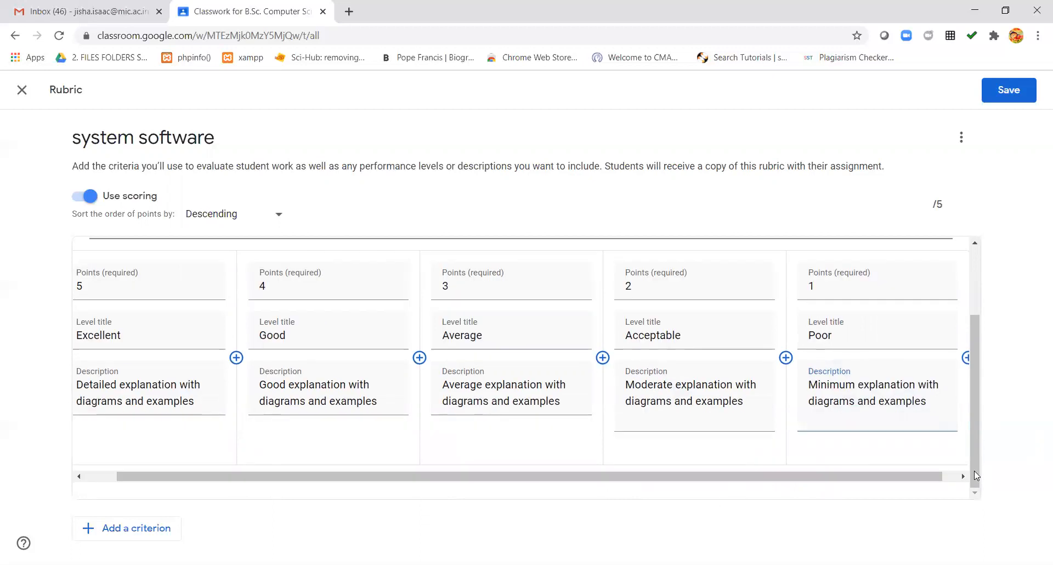
{"action": "left_click", "coordinate": [976, 475]}
{"action": "left_click_drag", "start_coordinate": [975, 474], "coordinate": [969, 443]}
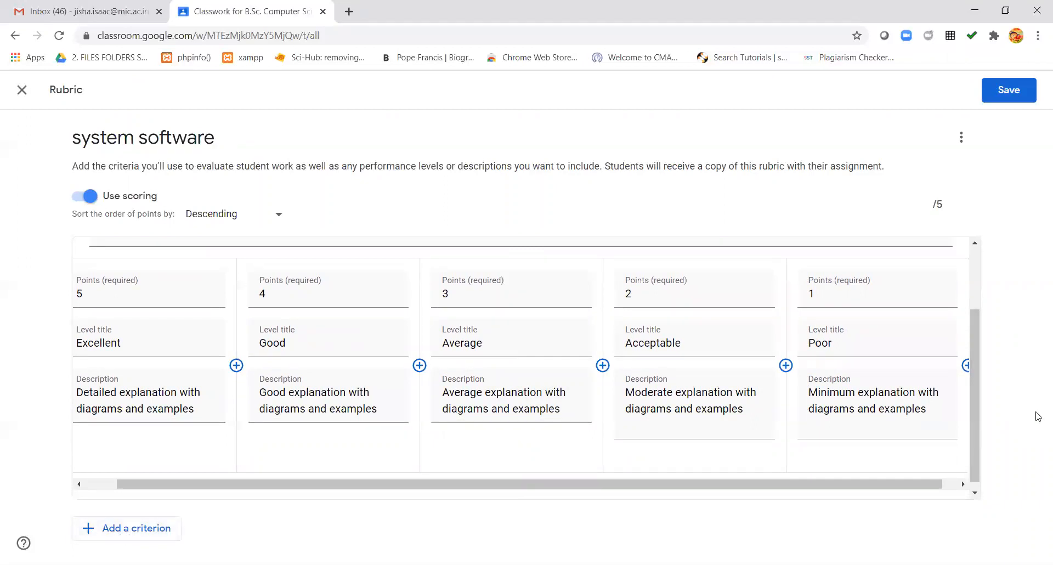
{"action": "left_click_drag", "start_coordinate": [974, 433], "coordinate": [984, 342]}
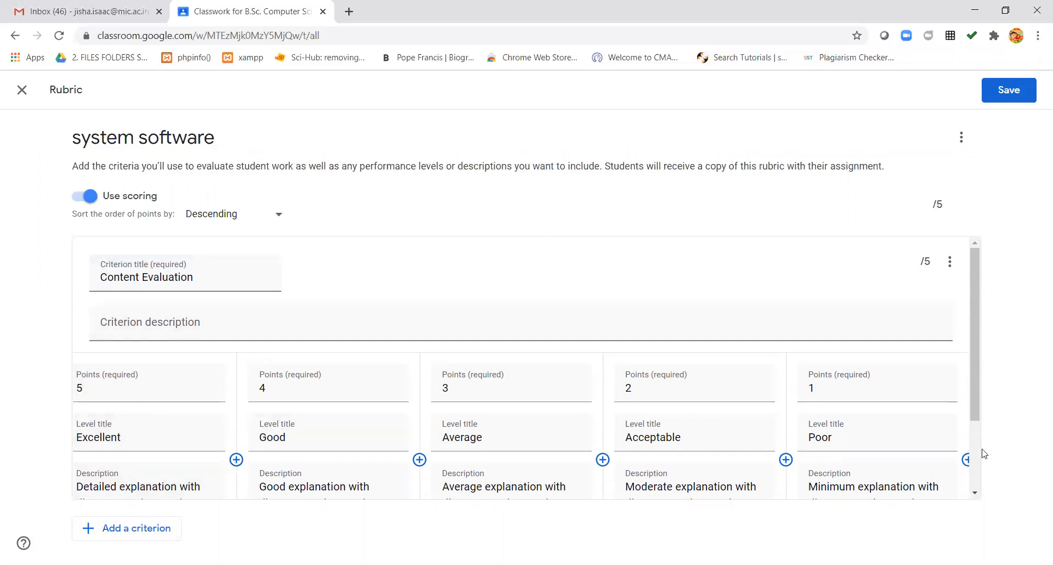
{"action": "scroll", "coordinate": [981, 458], "scroll_direction": "down", "scroll_amount": 2}
{"action": "scroll", "coordinate": [980, 436], "scroll_direction": "up", "scroll_amount": 2}
{"action": "left_click", "coordinate": [1008, 91]}
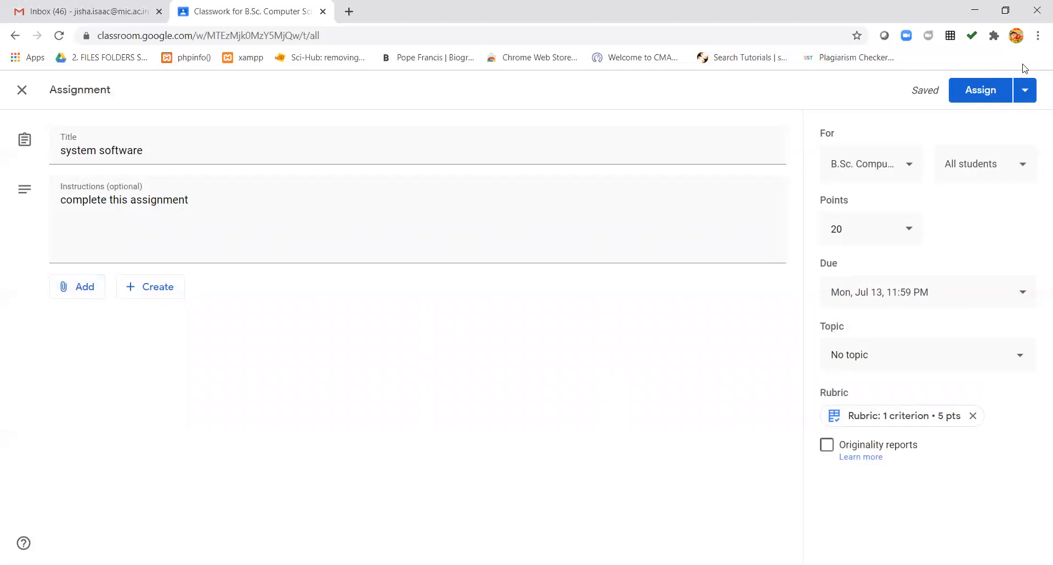
- Assign the "system software" assignment to all students immediately and open the class stream
{"action": "left_click", "coordinate": [1021, 97]}
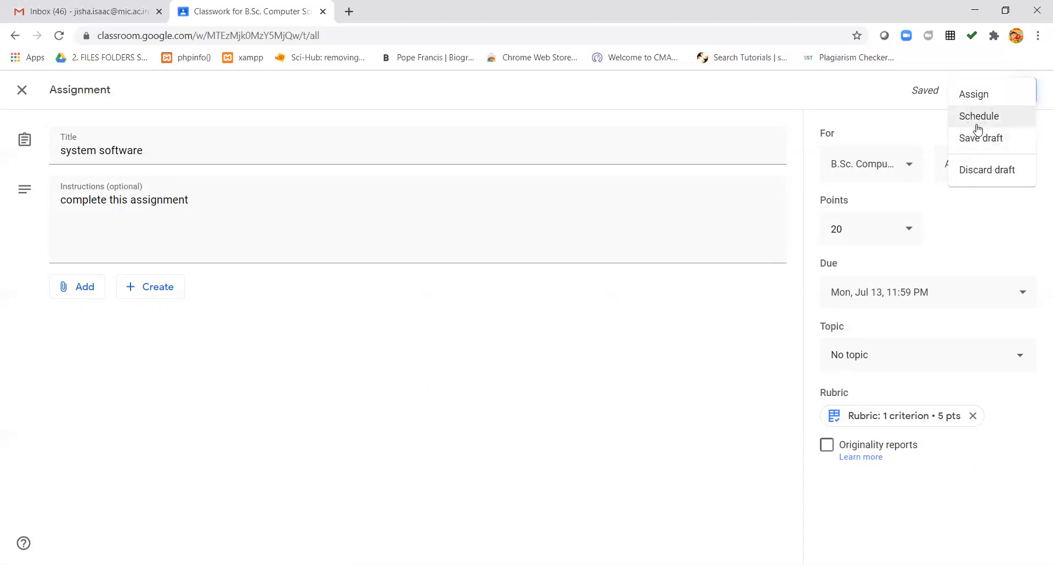
{"action": "left_click", "coordinate": [916, 123]}
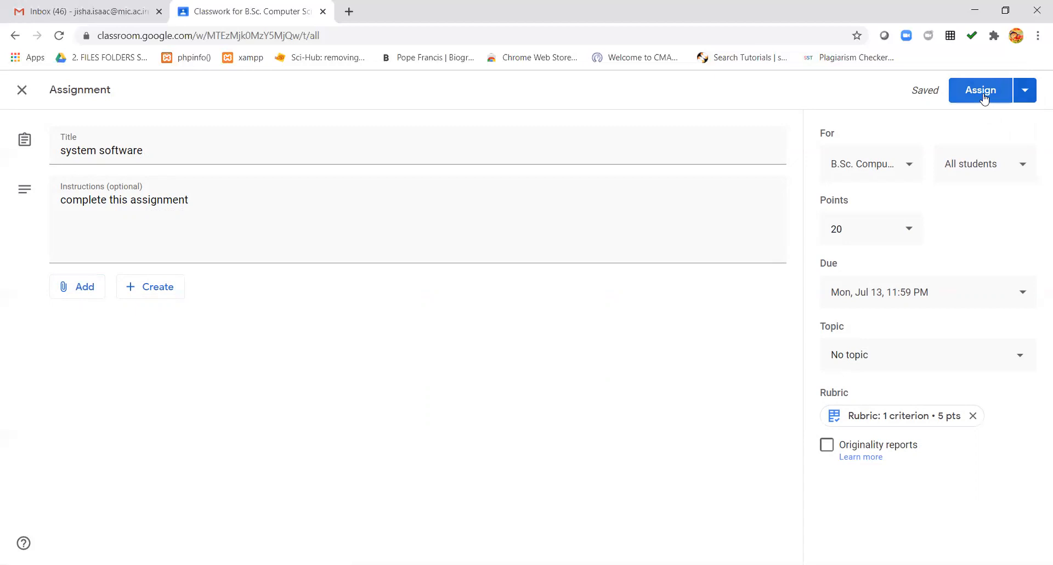
{"action": "left_click", "coordinate": [983, 93]}
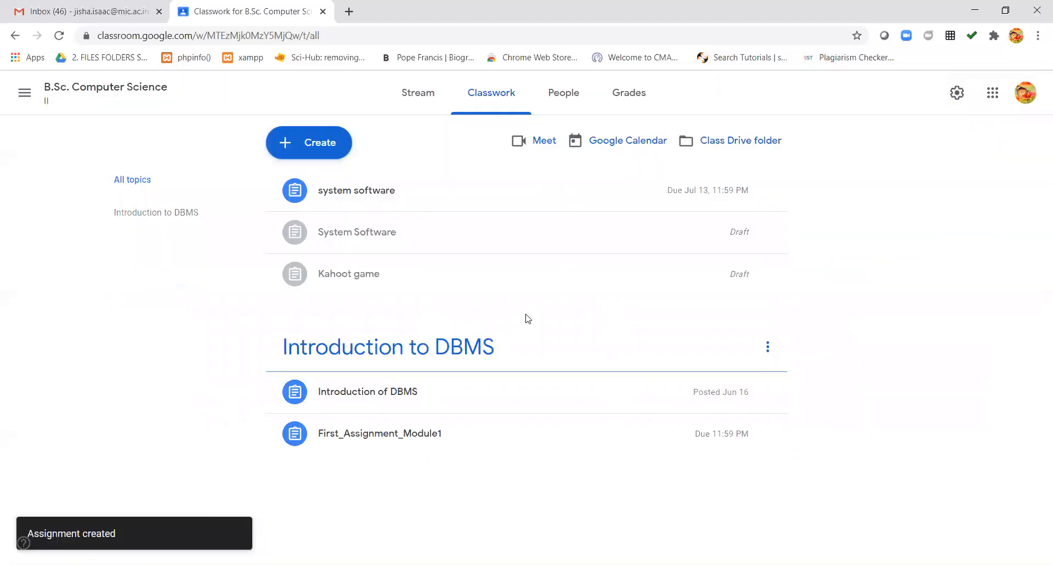
{"action": "left_click", "coordinate": [429, 104]}
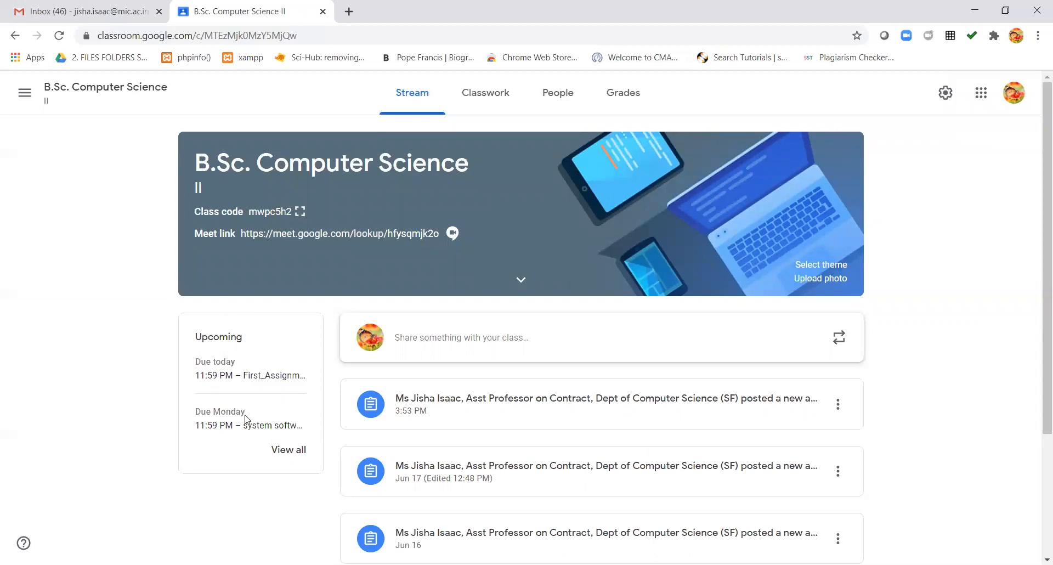
- View the class's teachers and students, opening the student and teacher invitation forms and cancelling both without inviting anyone
{"action": "left_click", "coordinate": [567, 98]}
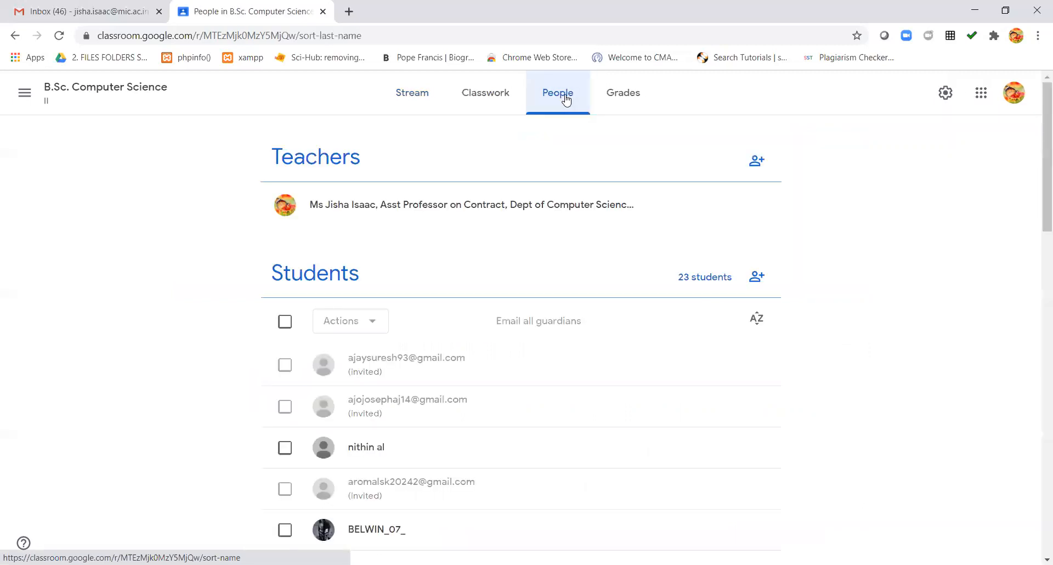
{"action": "left_click_drag", "start_coordinate": [1040, 154], "coordinate": [945, 148]}
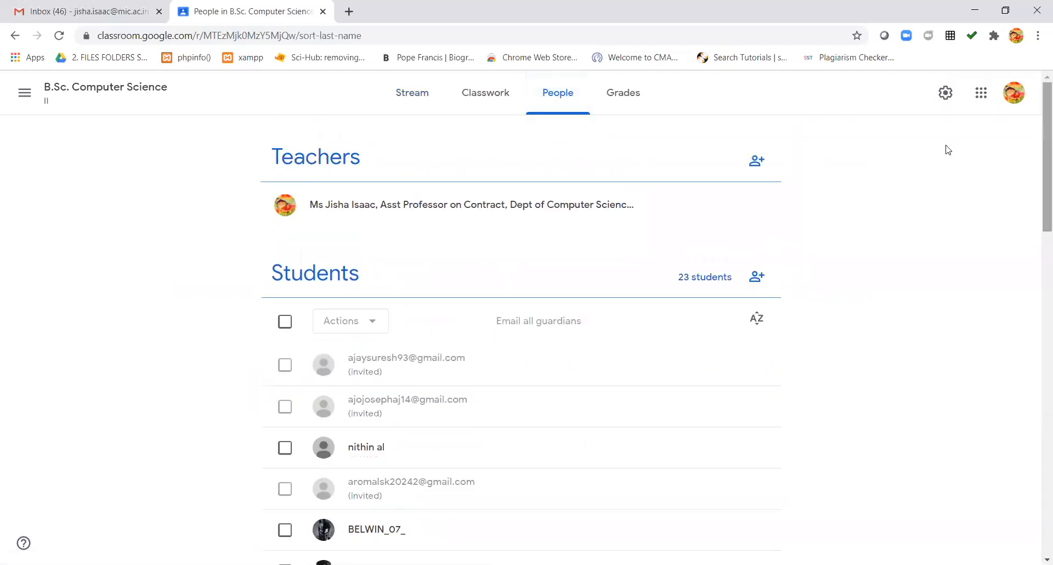
{"action": "left_click", "coordinate": [757, 276]}
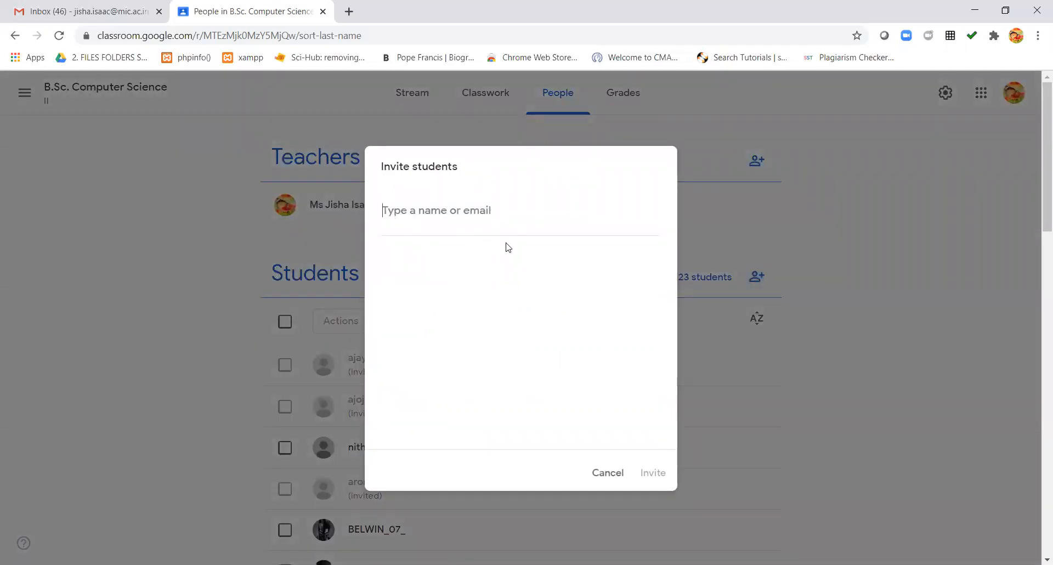
{"action": "left_click", "coordinate": [600, 475]}
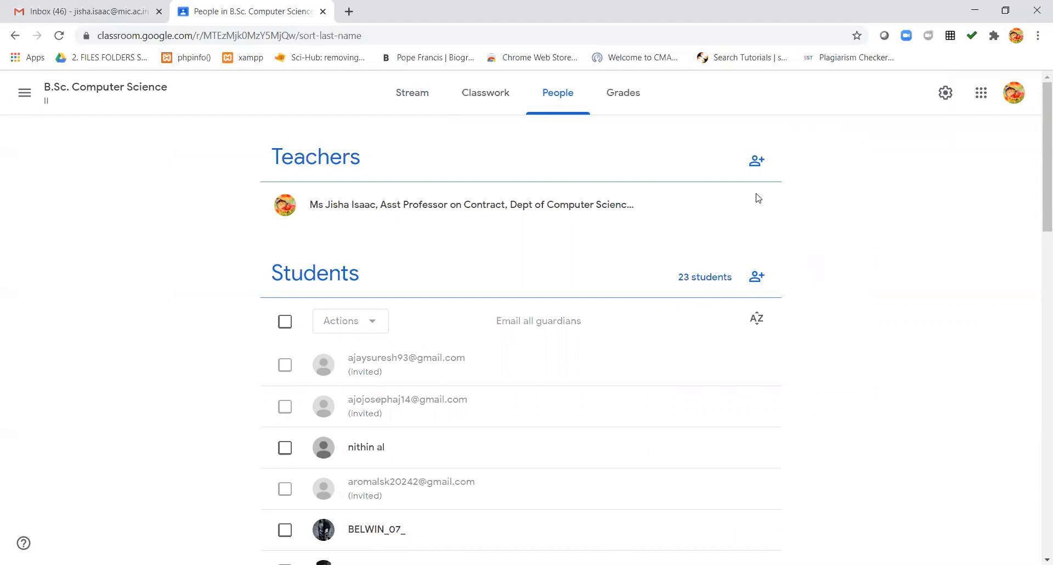
{"action": "left_click", "coordinate": [759, 163]}
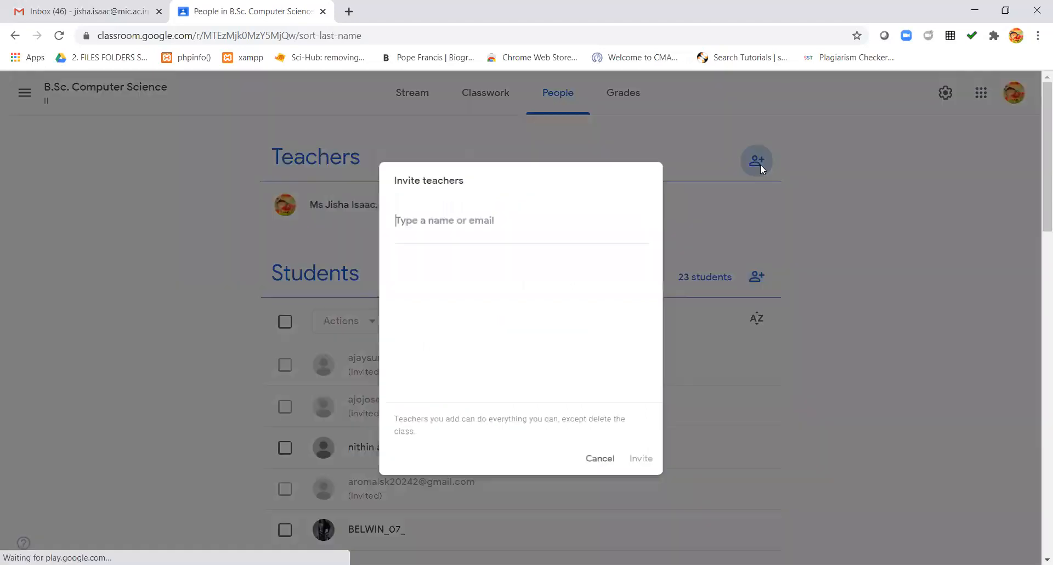
{"action": "left_click", "coordinate": [614, 475]}
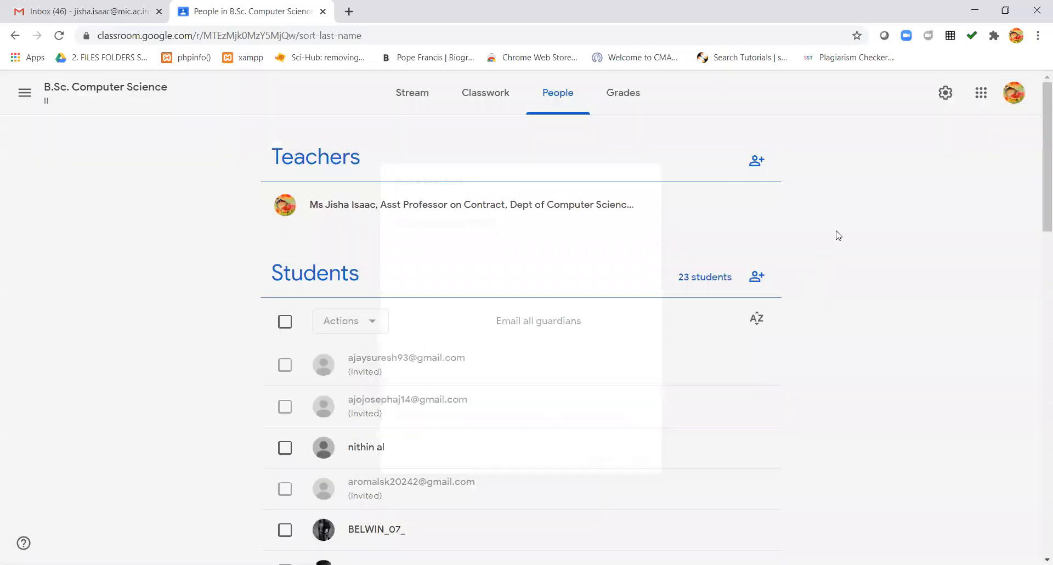
- From the class gradebook, find the student with a draft grade of 20 and open their First_Assignment_Module1 submission, DBMS ASSIGNMENT 1.docx
{"action": "left_click", "coordinate": [626, 98]}
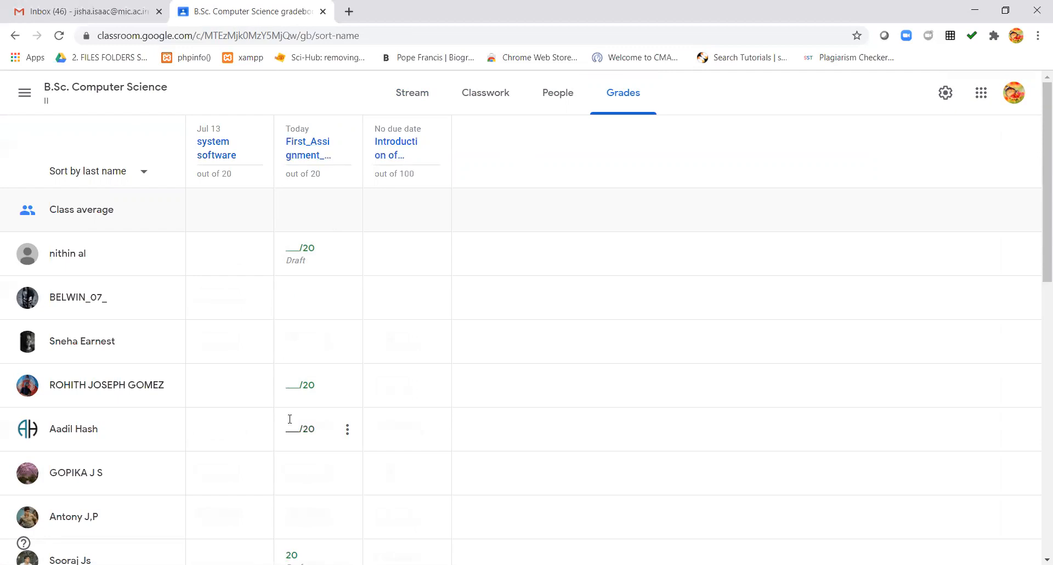
{"action": "scroll", "coordinate": [290, 419], "scroll_direction": "down", "scroll_amount": 1}
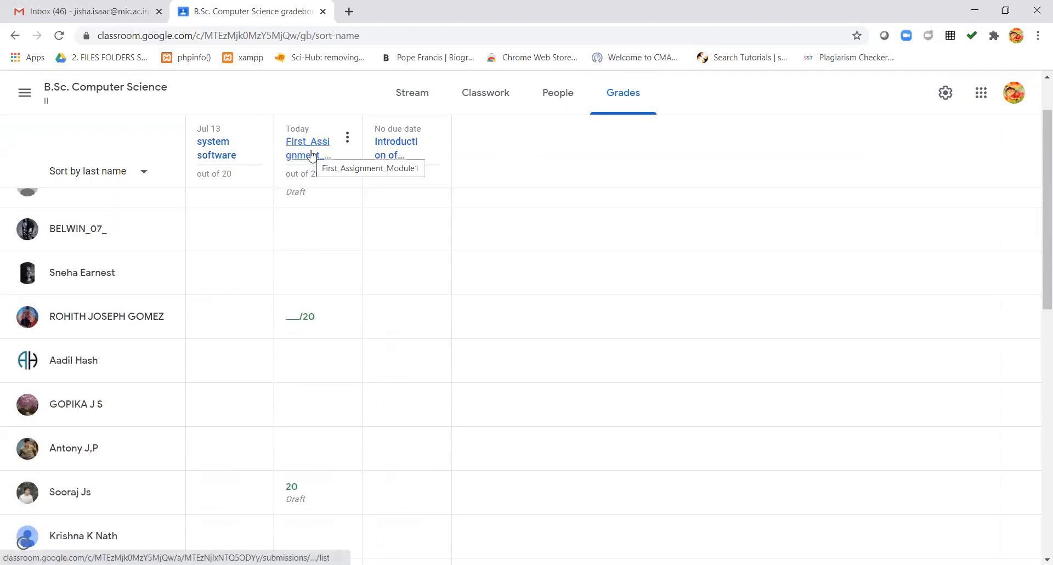
{"action": "scroll", "coordinate": [134, 419], "scroll_direction": "down", "scroll_amount": 1}
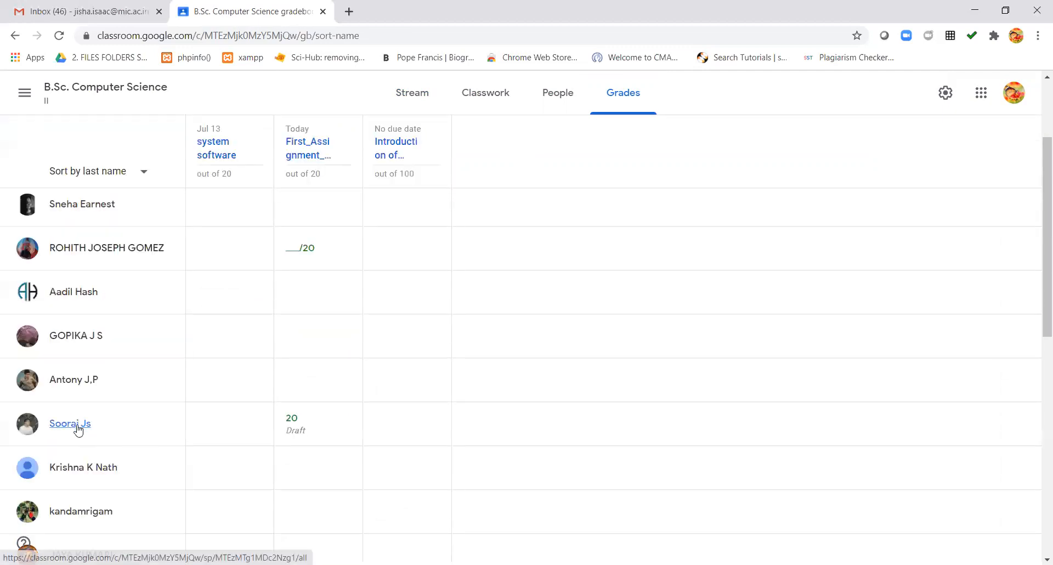
{"action": "left_click", "coordinate": [77, 427]}
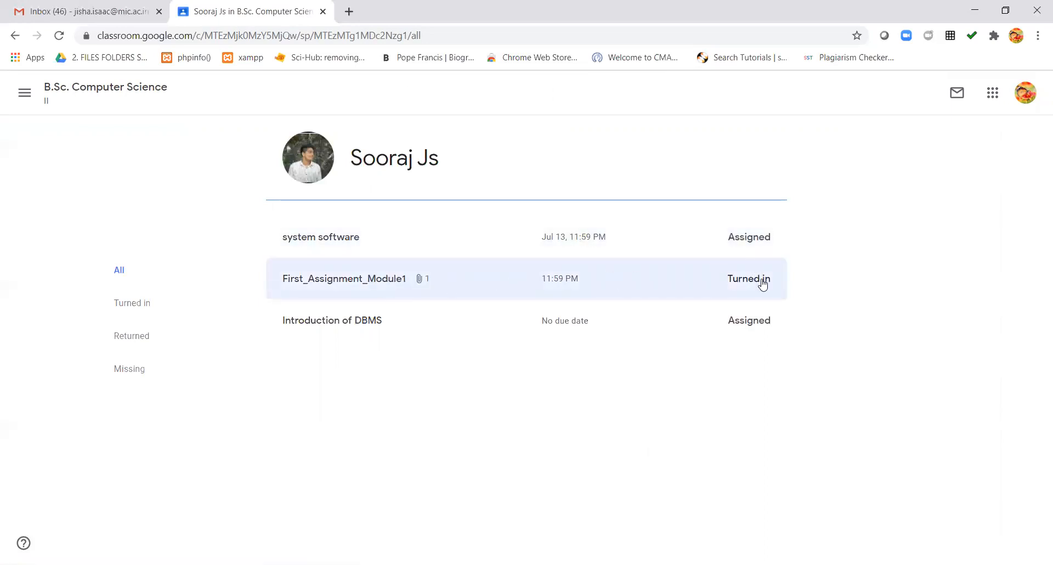
{"action": "left_click", "coordinate": [403, 280]}
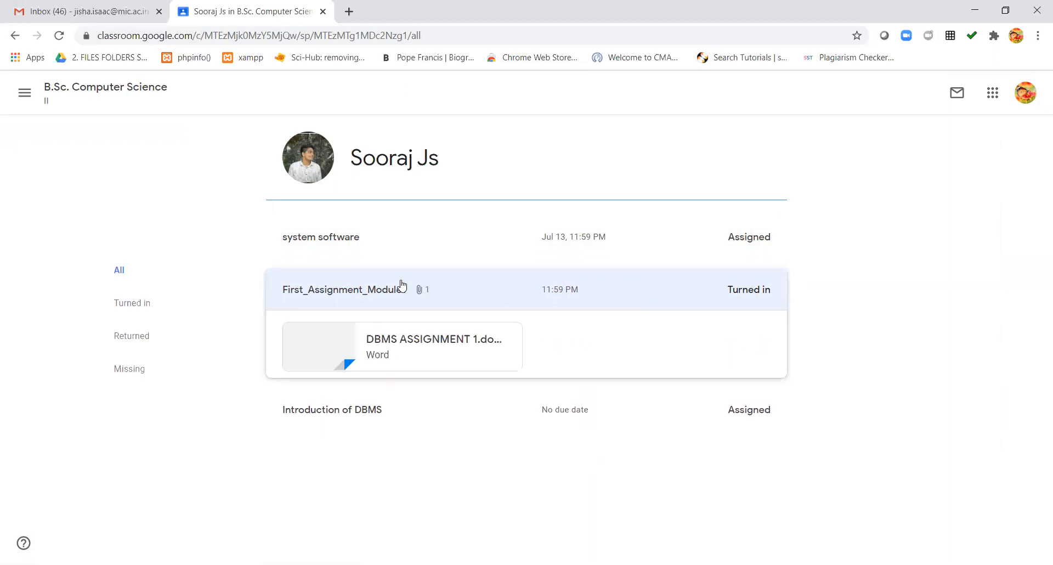
{"action": "left_click", "coordinate": [316, 404]}
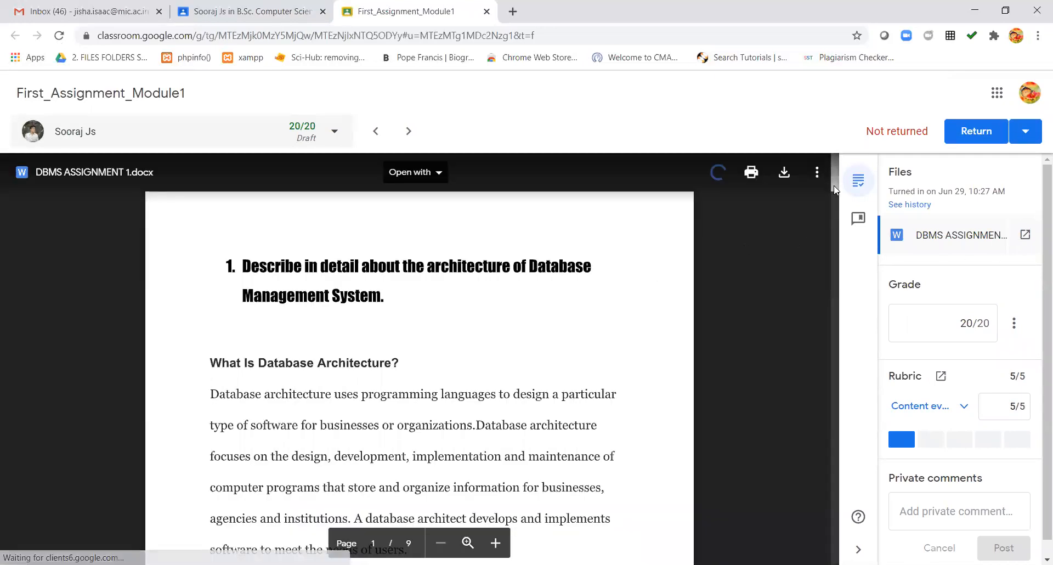
- Look through the submitted document and rate its content evaluation criterion at the 4-point rubric level
{"action": "mouse_move", "coordinate": [836, 192]}
{"action": "left_mouse_down"}
{"action": "mouse_move", "coordinate": [829, 261]}
{"action": "mouse_move", "coordinate": [832, 182]}
{"action": "left_mouse_up"}
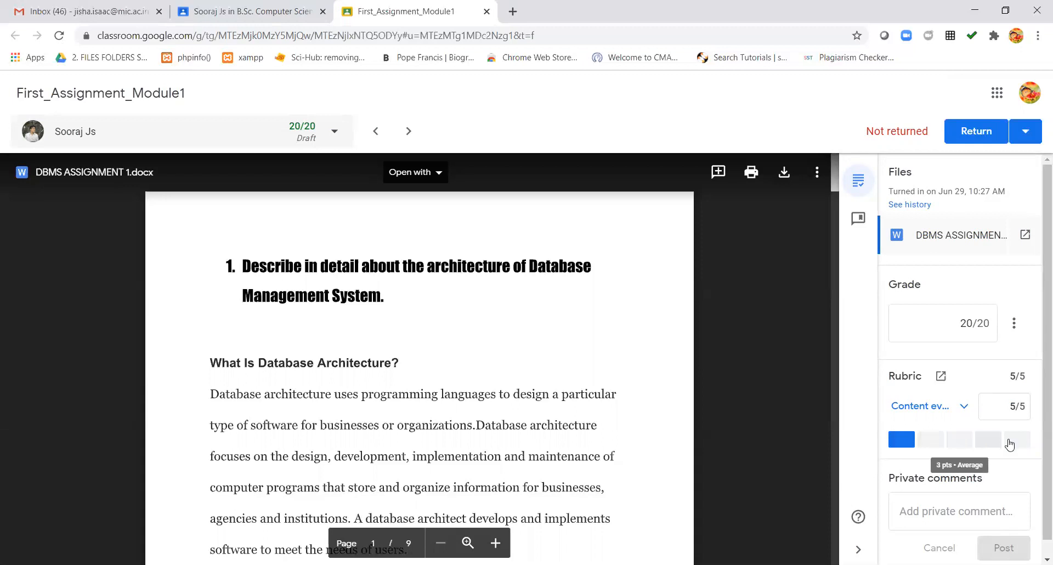
{"action": "scroll", "coordinate": [834, 254], "scroll_direction": "down", "scroll_amount": 10}
{"action": "left_click_drag", "start_coordinate": [834, 252], "coordinate": [832, 185]}
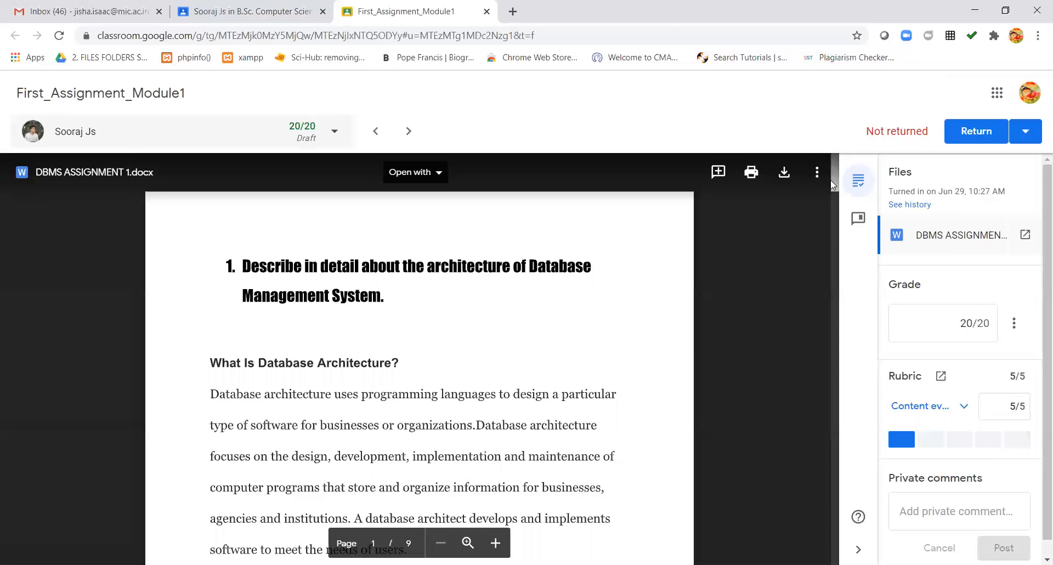
{"action": "left_click", "coordinate": [930, 445]}
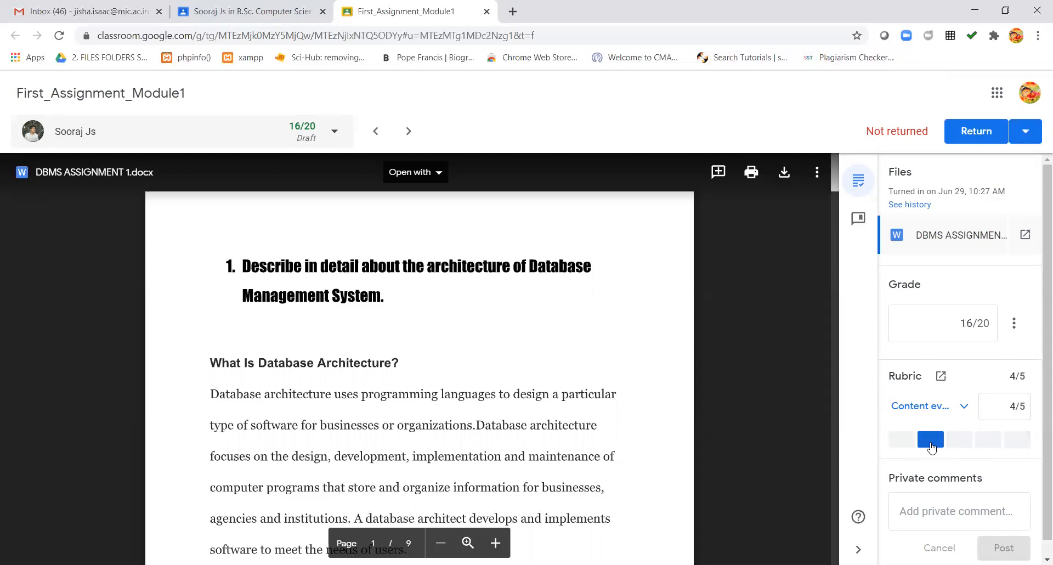
- Try the 5-point level for the content evaluation criterion, restore the 4-point level, and return the graded work to the student
{"action": "left_click", "coordinate": [903, 442]}
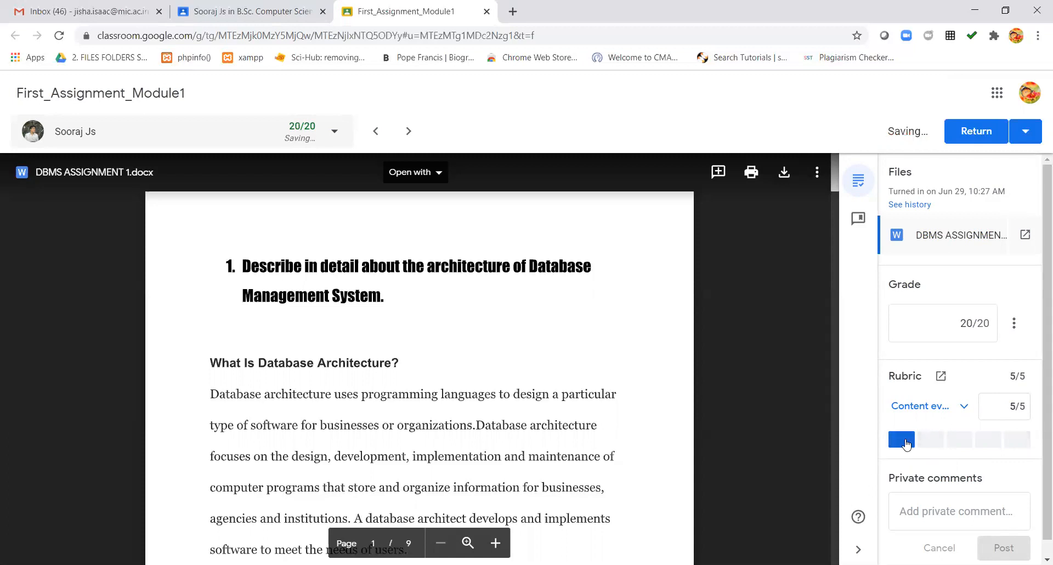
{"action": "left_click", "coordinate": [926, 445]}
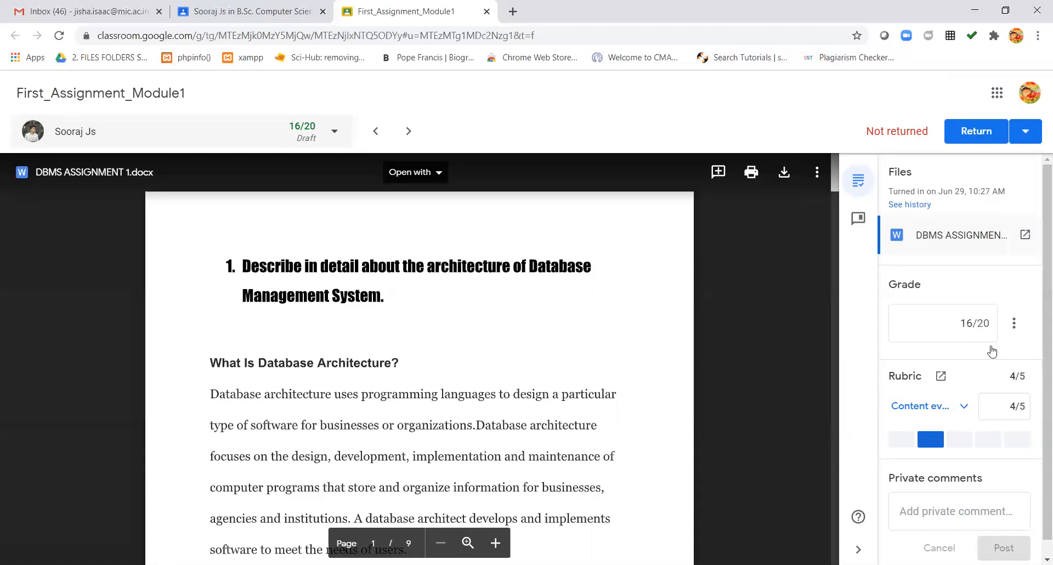
{"action": "left_click", "coordinate": [981, 133]}
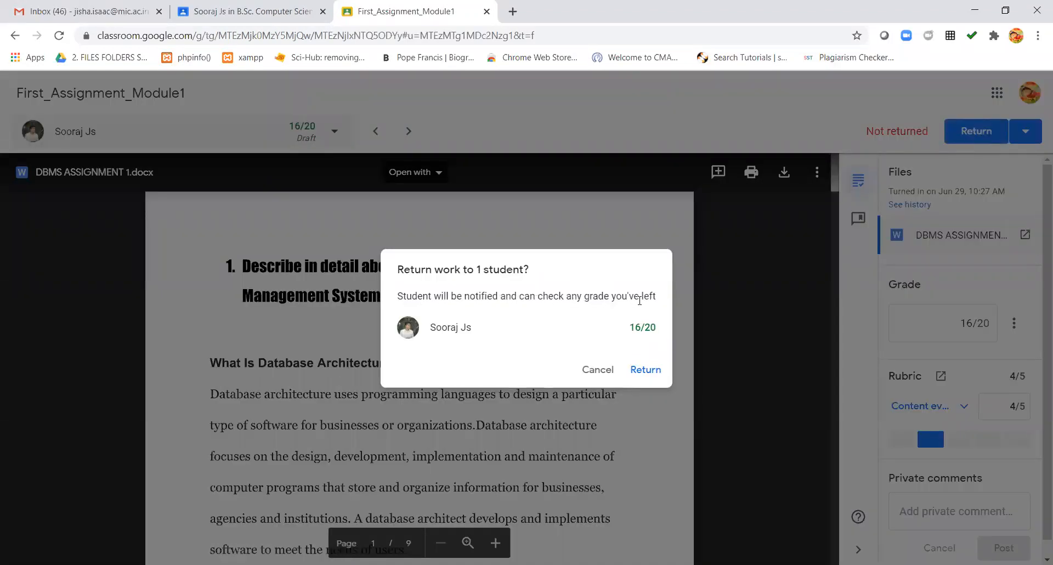
{"action": "left_click", "coordinate": [648, 371]}
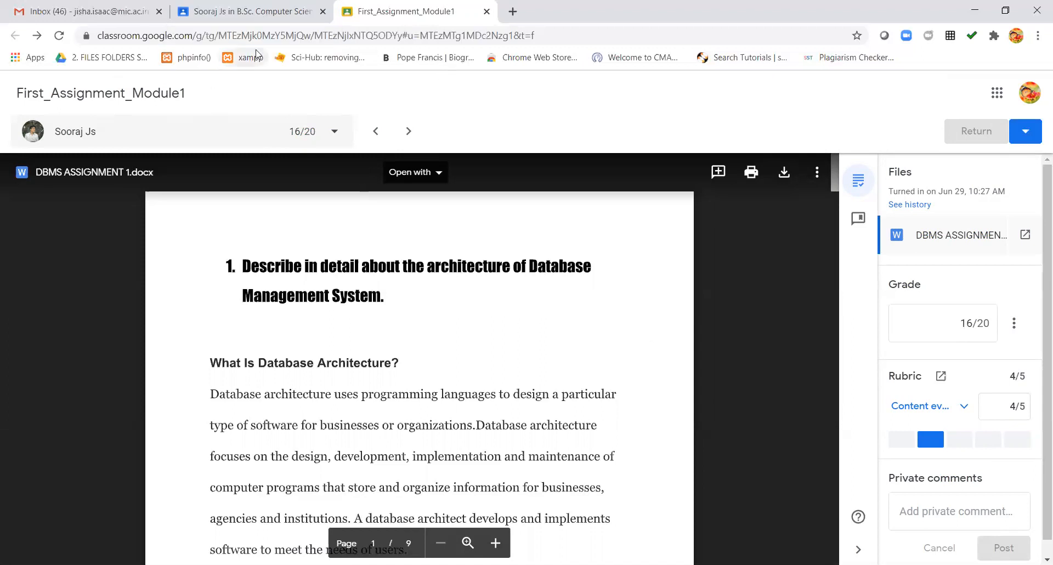
- Leave the student's submission and work pages and open the stream of the BCA class, section A
{"action": "left_click", "coordinate": [276, 14]}
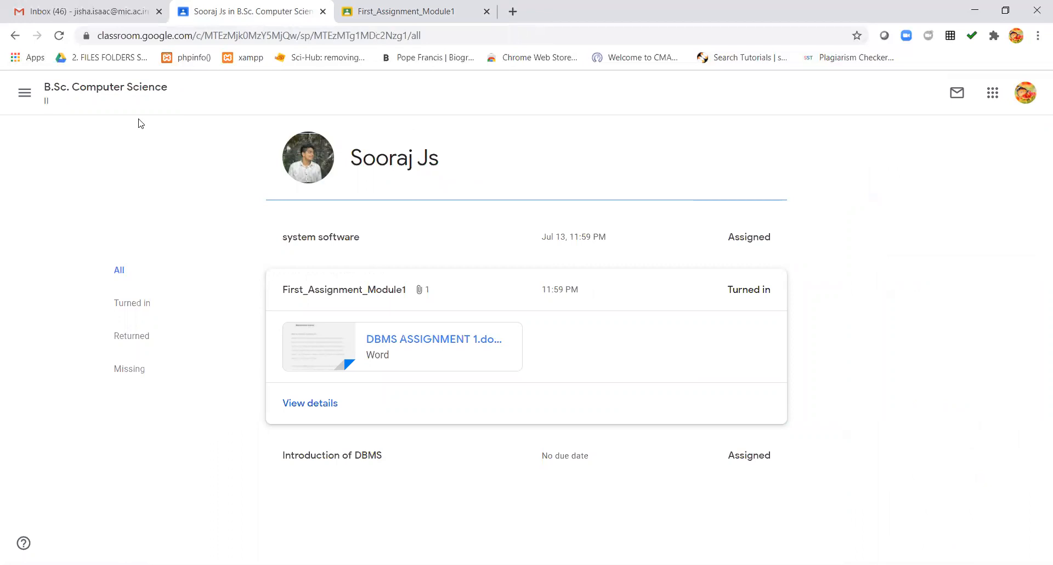
{"action": "left_click", "coordinate": [47, 90]}
{"action": "left_click", "coordinate": [29, 99]}
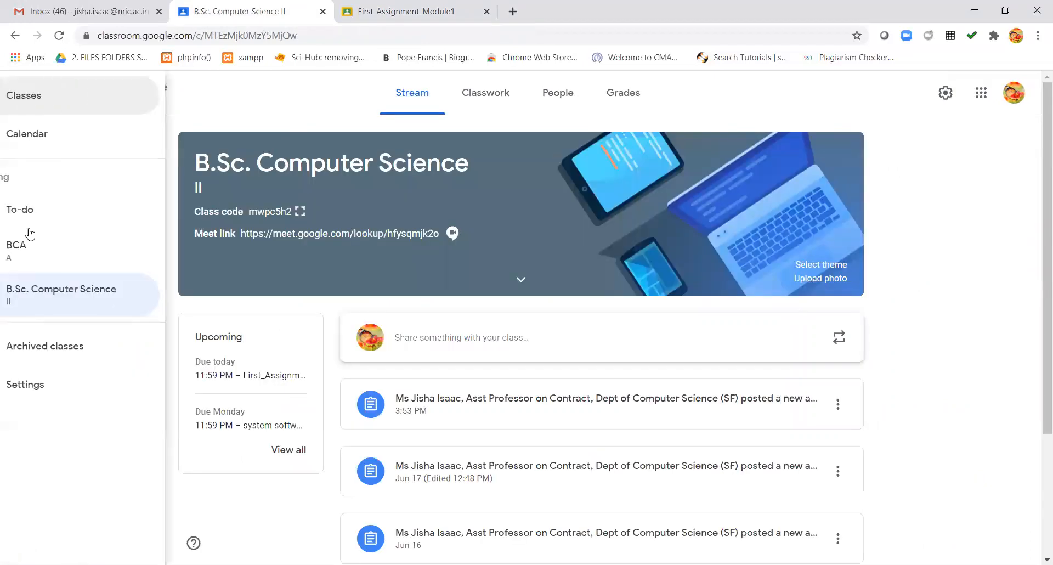
{"action": "left_click", "coordinate": [203, 242]}
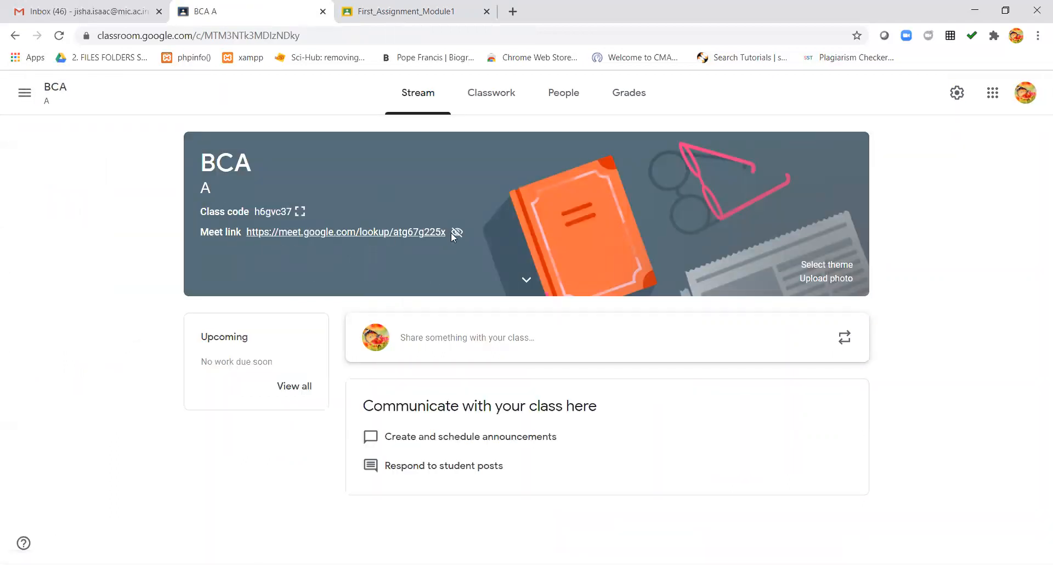
- In the BCA class settings, switch the Meet link's visibility to students on and back off, and save the settings
{"action": "mouse_move", "coordinate": [457, 235]}
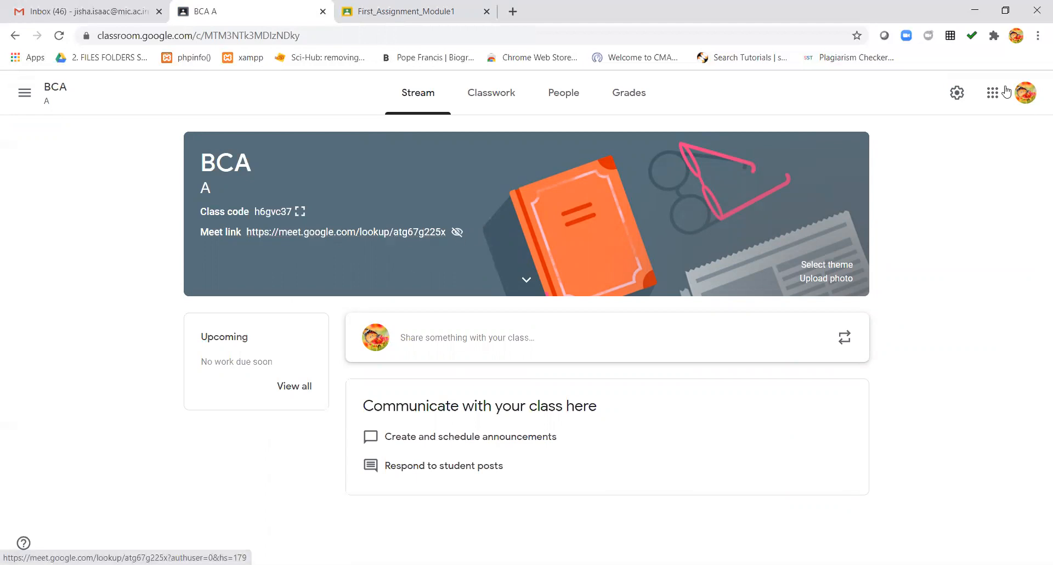
{"action": "left_click", "coordinate": [955, 95]}
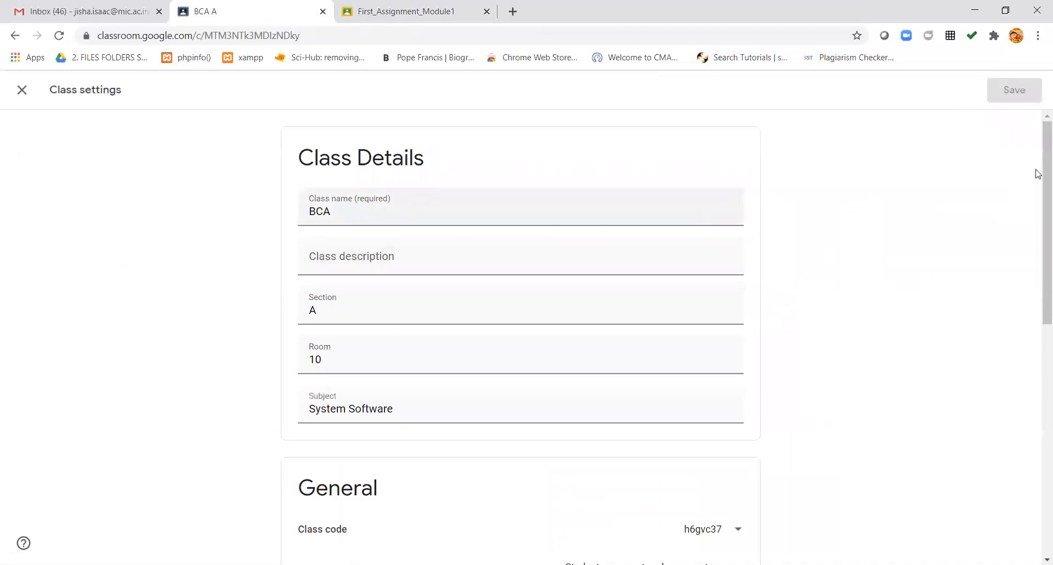
{"action": "left_click_drag", "start_coordinate": [1037, 174], "coordinate": [1038, 291]}
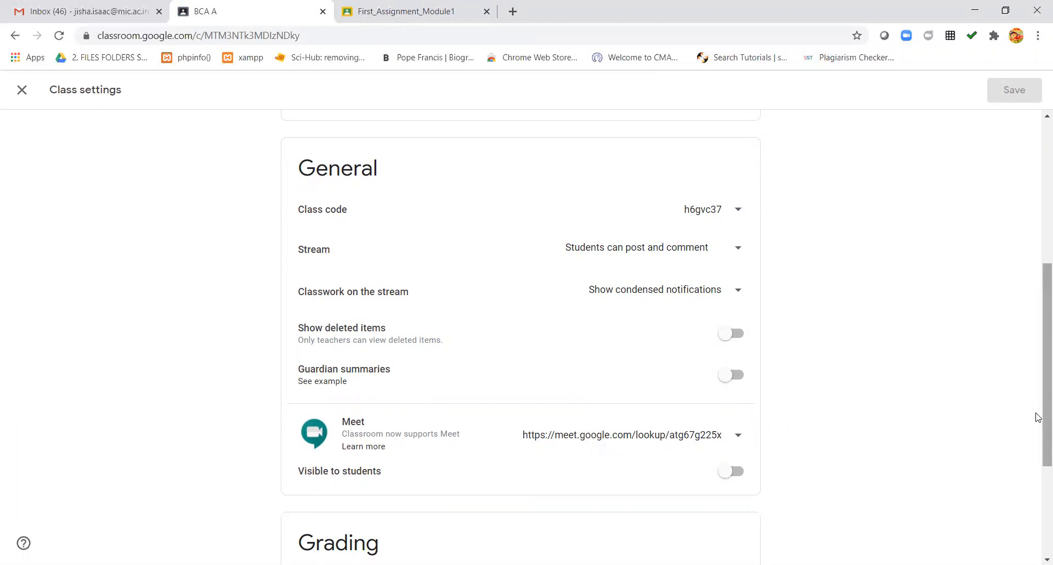
{"action": "left_click_drag", "start_coordinate": [1038, 416], "coordinate": [1037, 453]}
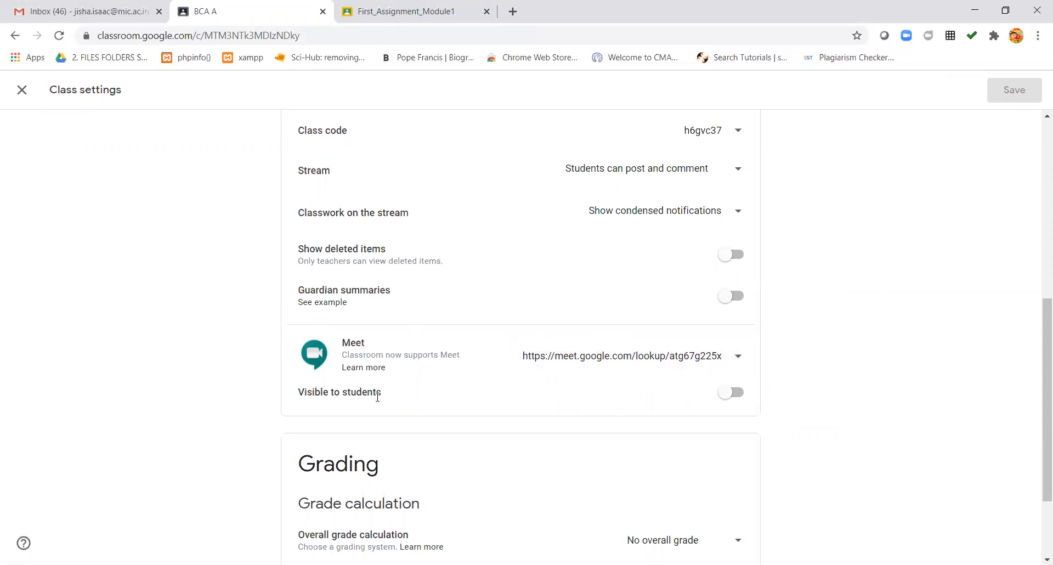
{"action": "left_click", "coordinate": [734, 396]}
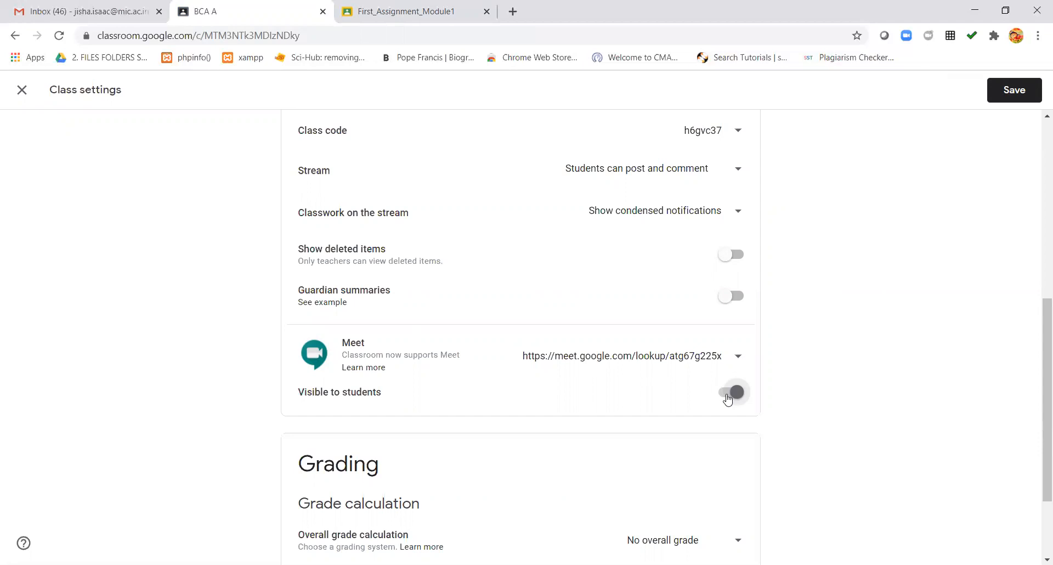
{"action": "left_click", "coordinate": [728, 395]}
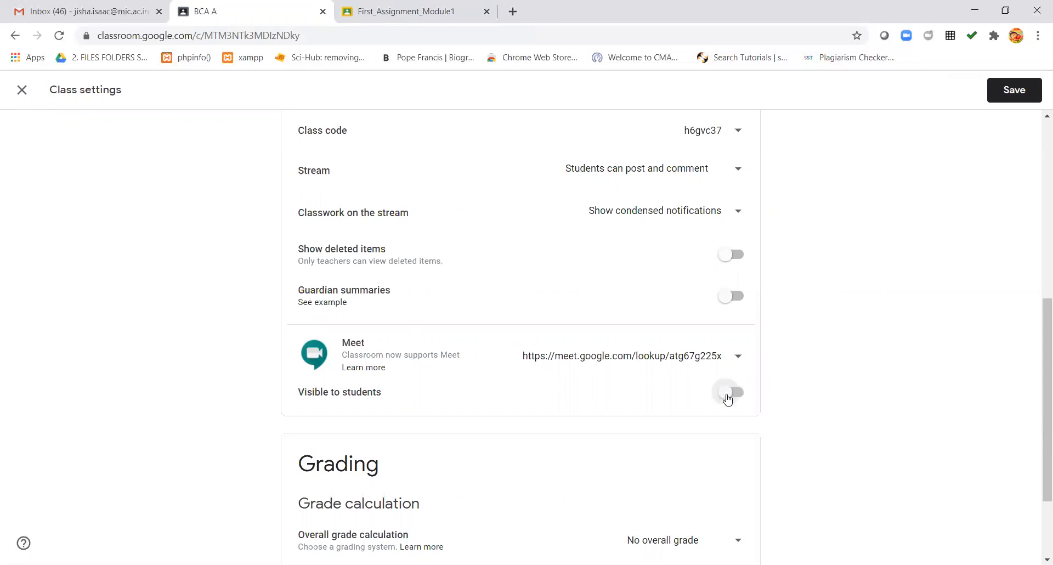
{"action": "left_click", "coordinate": [1006, 94]}
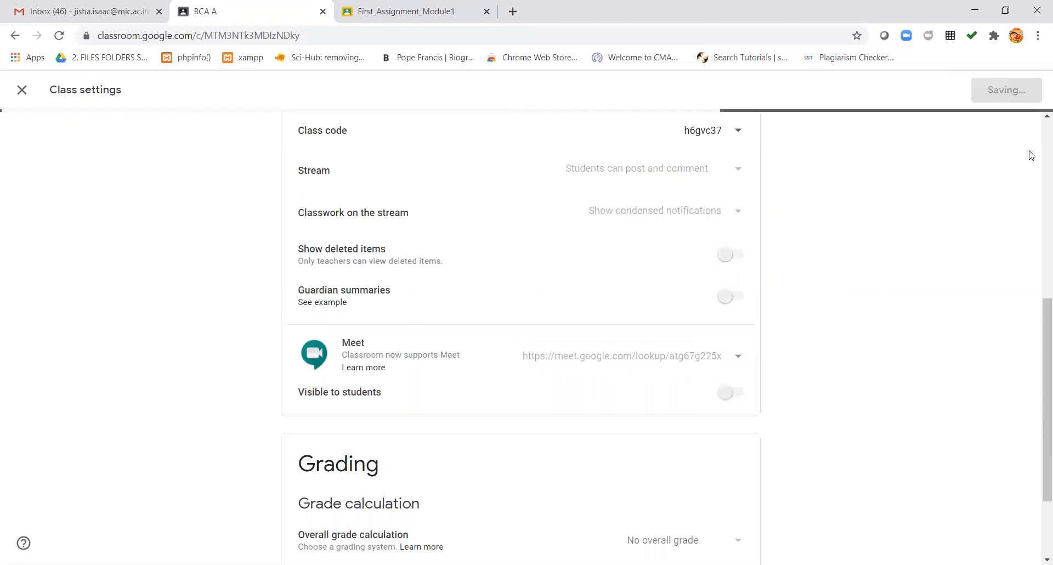